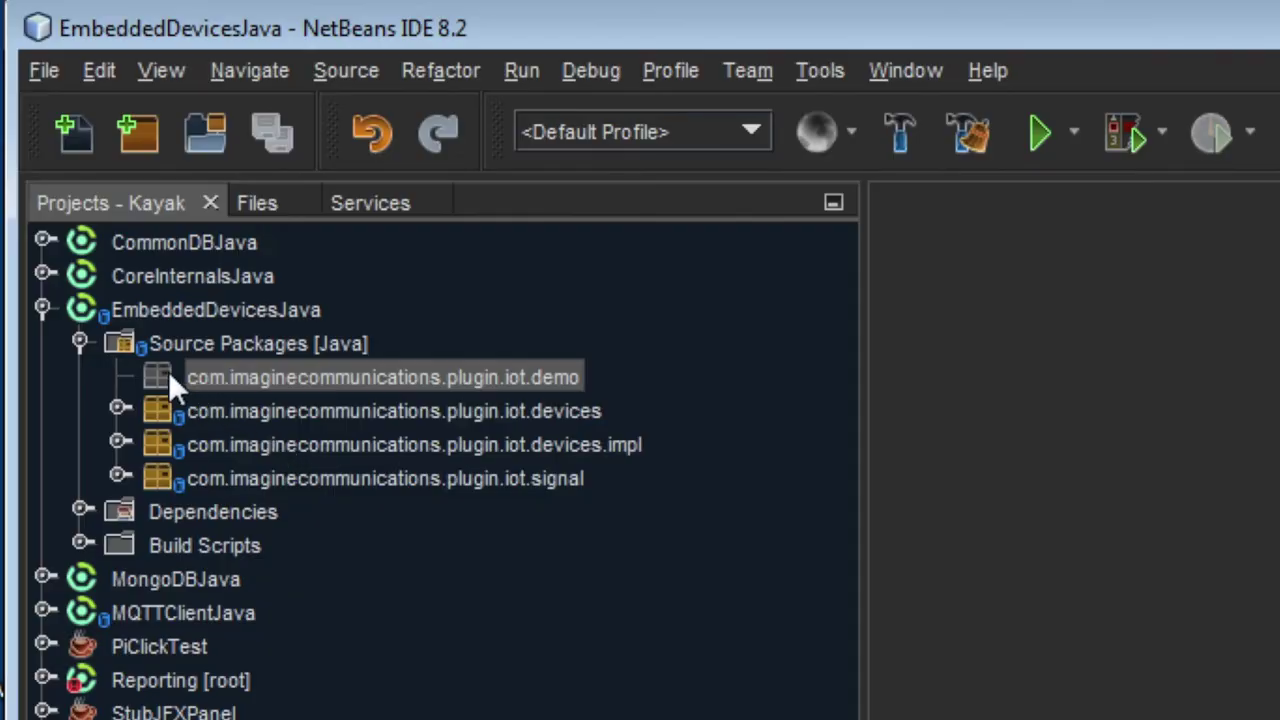
# Step: Create a Java class named HallCurrent_TLI4970 in the com.imaginecommunications.plugin.iot.demo package
pyautogui.rightClick(168, 371)
pyautogui.moveTo(207, 395)
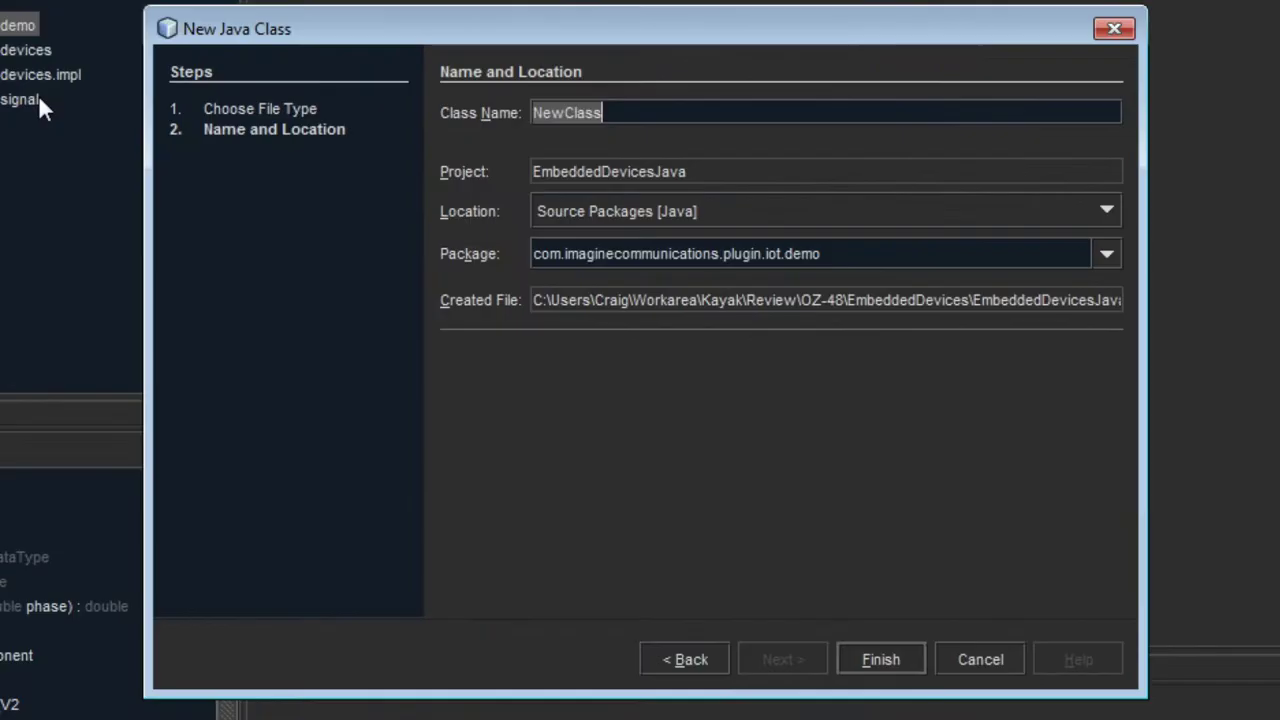
pyautogui.write('HallCurrent_TLI4970')
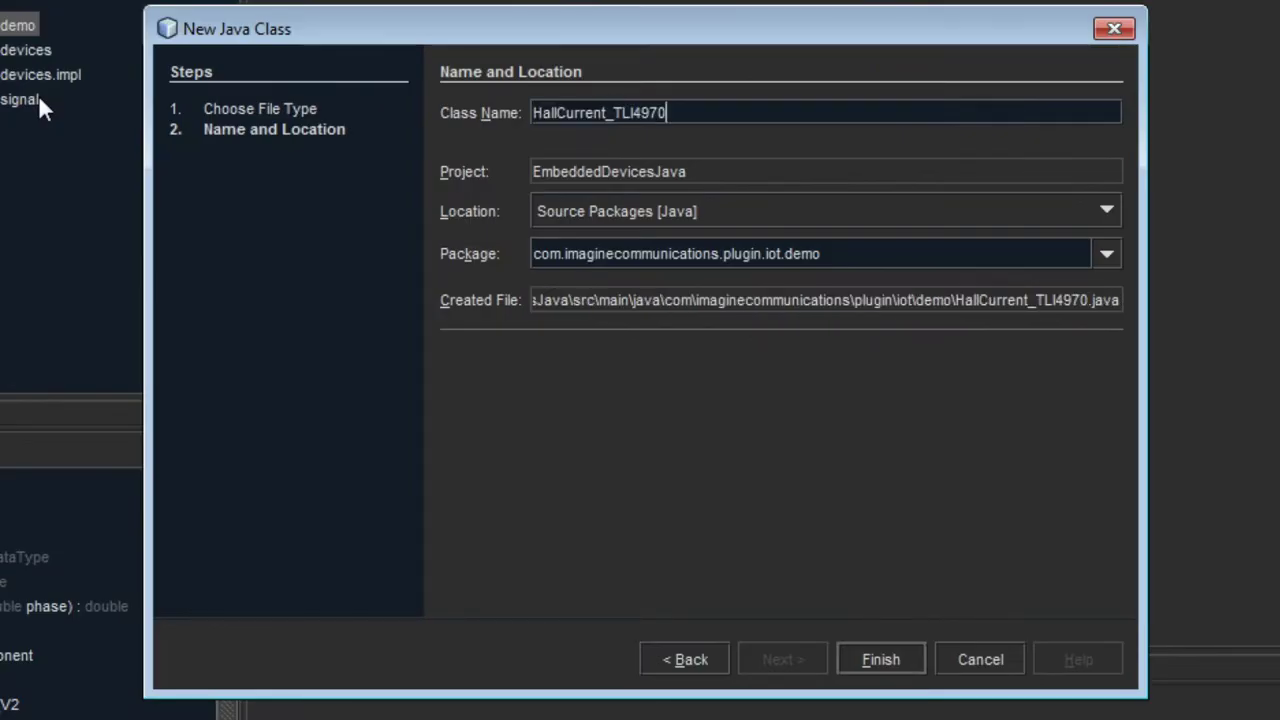
pyautogui.click(884, 650)
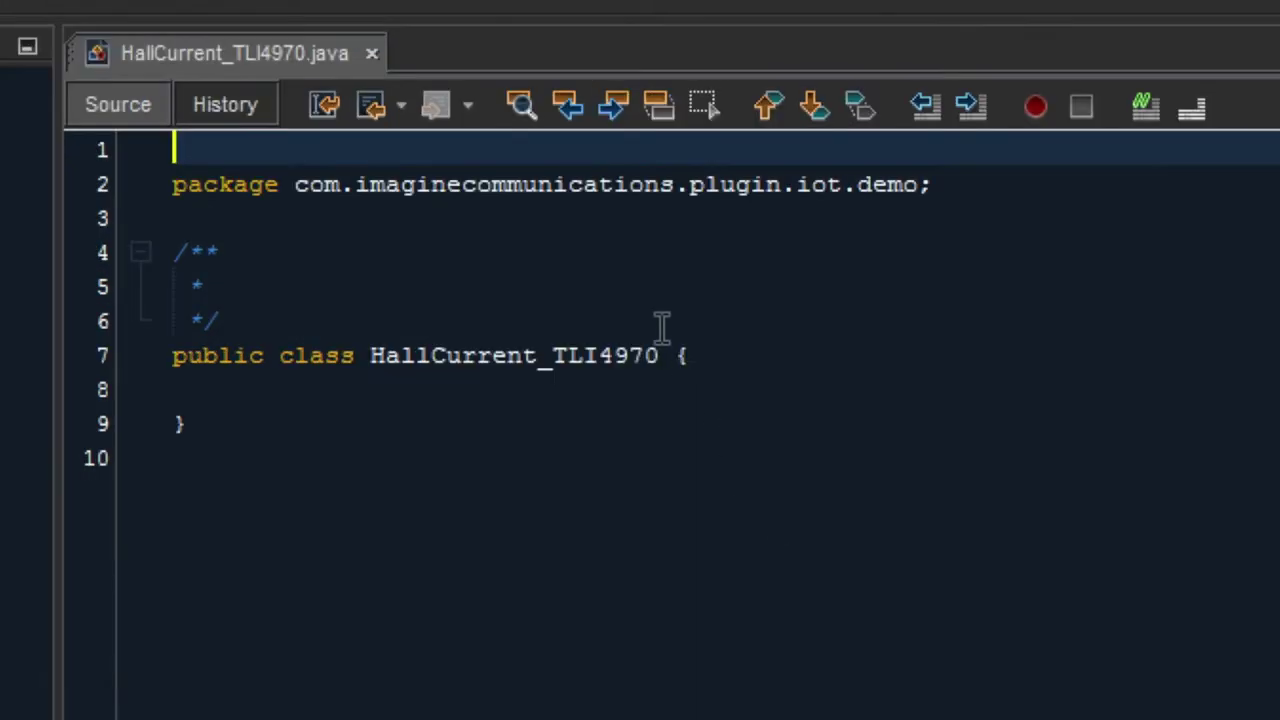
# Step: Make the HallCurrent_TLI4970 class extend JavaComponent with its import, and apply the suggested fix to the class declaration
pyautogui.click(680, 352)
pyautogui.write('extends')
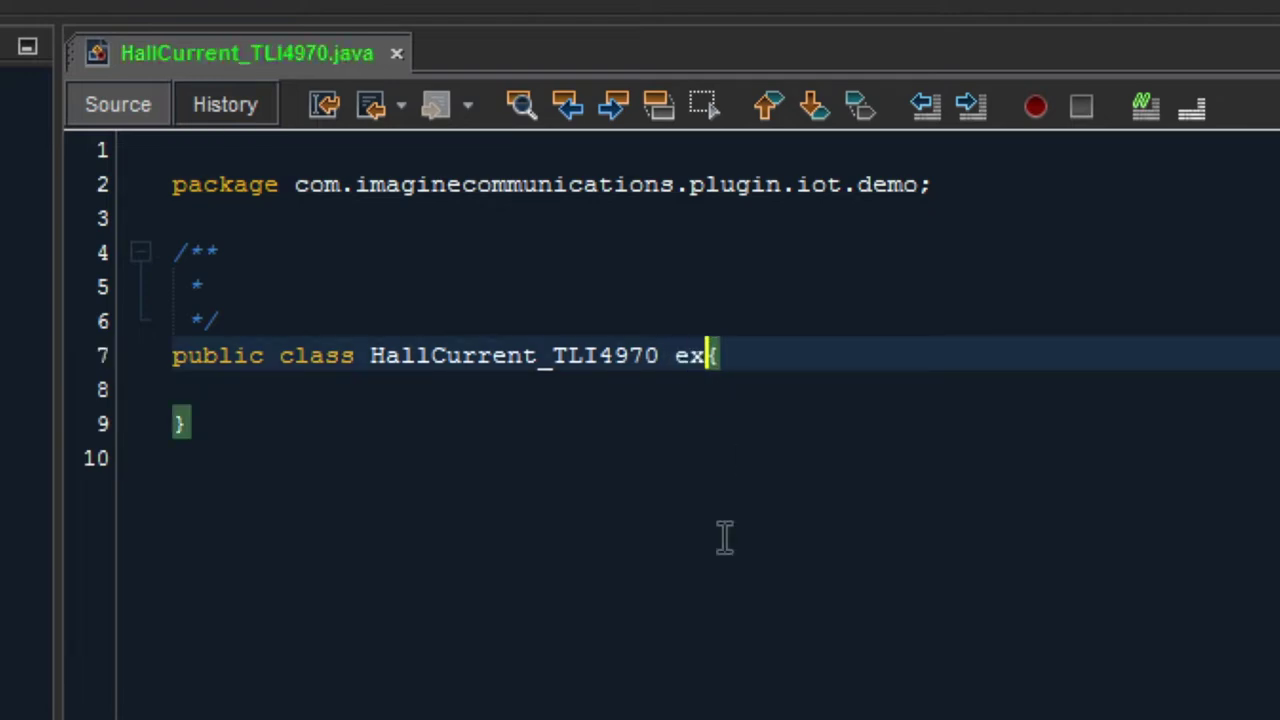
pyautogui.write(' JavaComp')
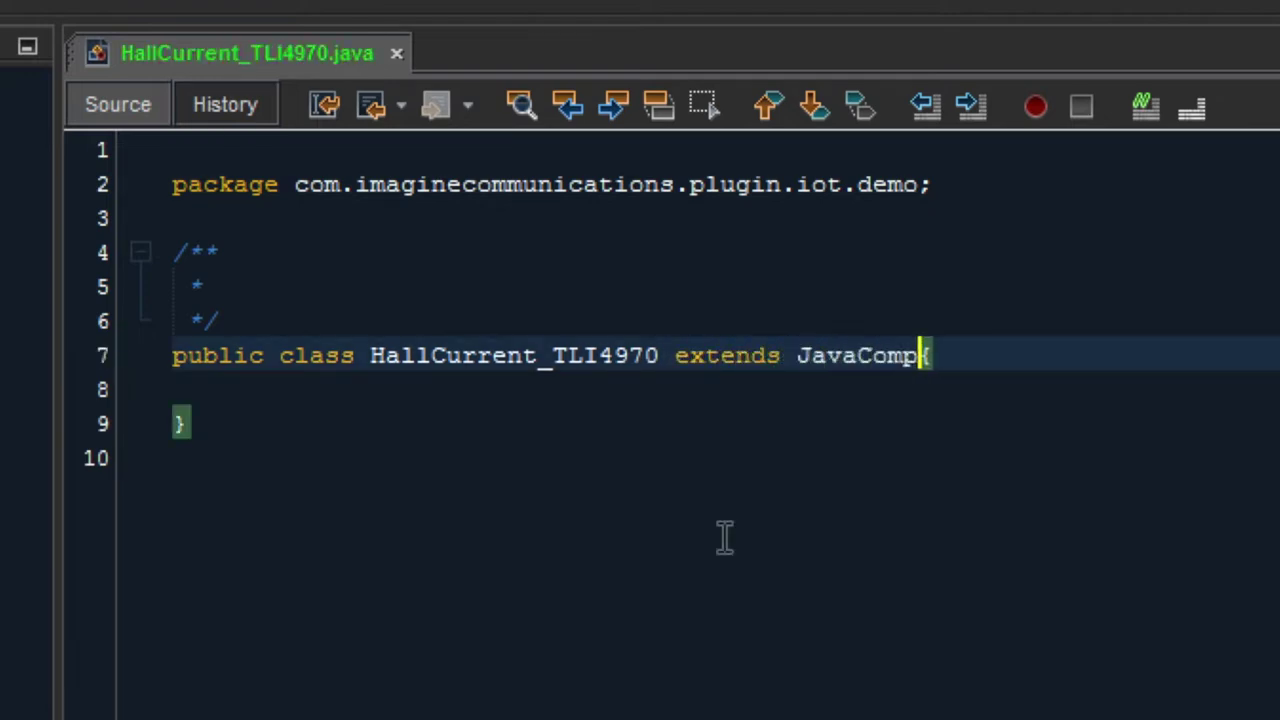
pyautogui.hotkey('ctrl', 'space')
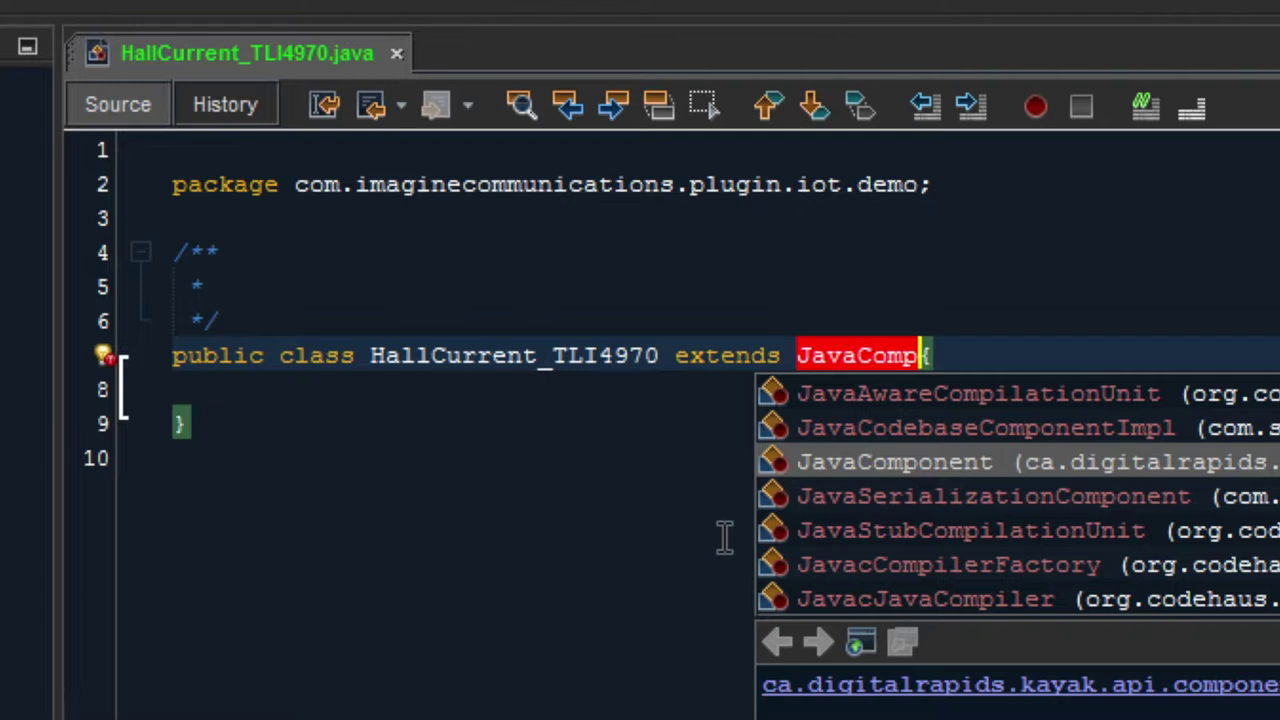
pyautogui.press('Return')
pyautogui.press('End')
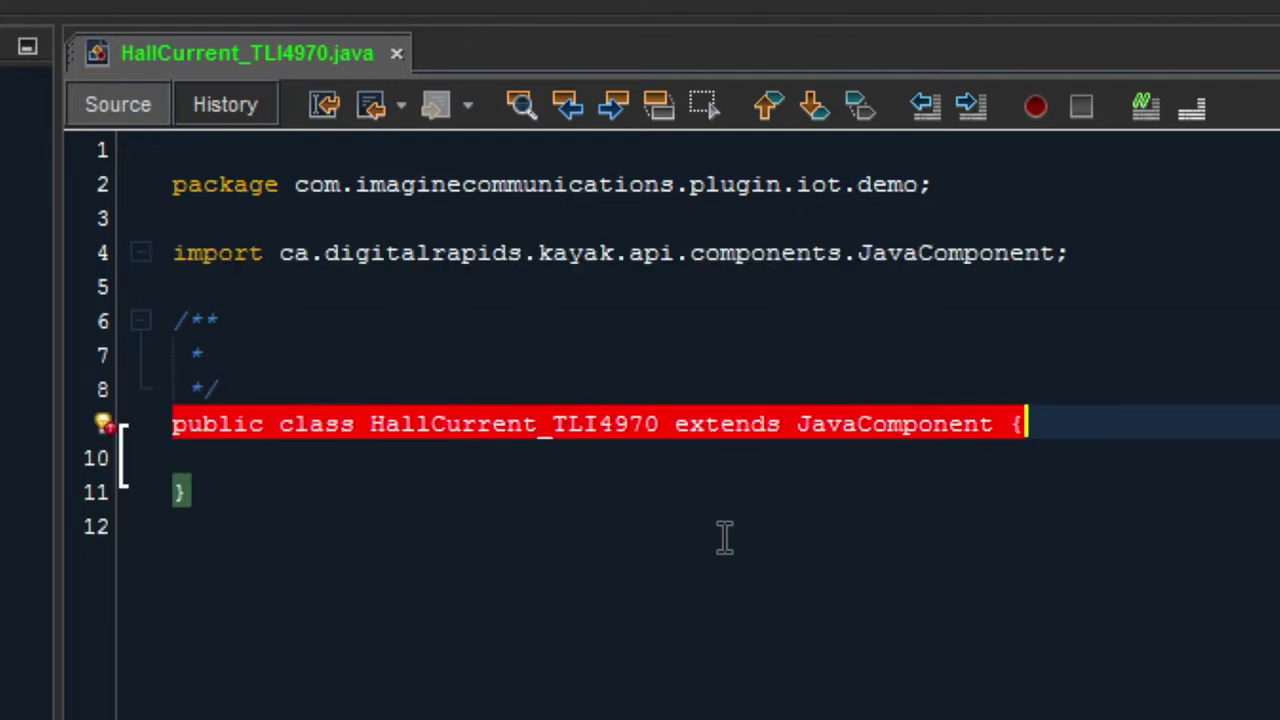
pyautogui.hotkey('alt', 'Return')
pyautogui.press('Return')
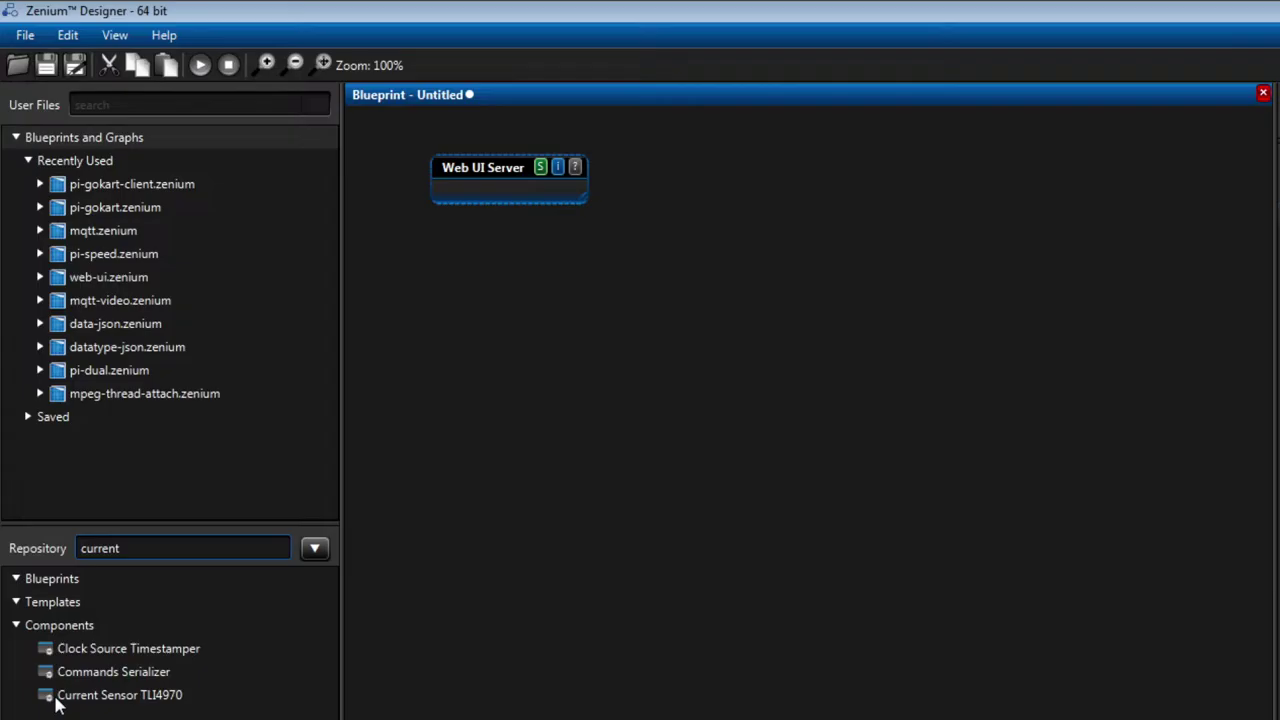
# Step: In Zenium Designer, add the Current Sensor TLI4970 component below Web UI Server and set SPI controller 1 and SPI address 0
pyautogui.moveTo(49, 697); pyautogui.dragTo(374, 426)
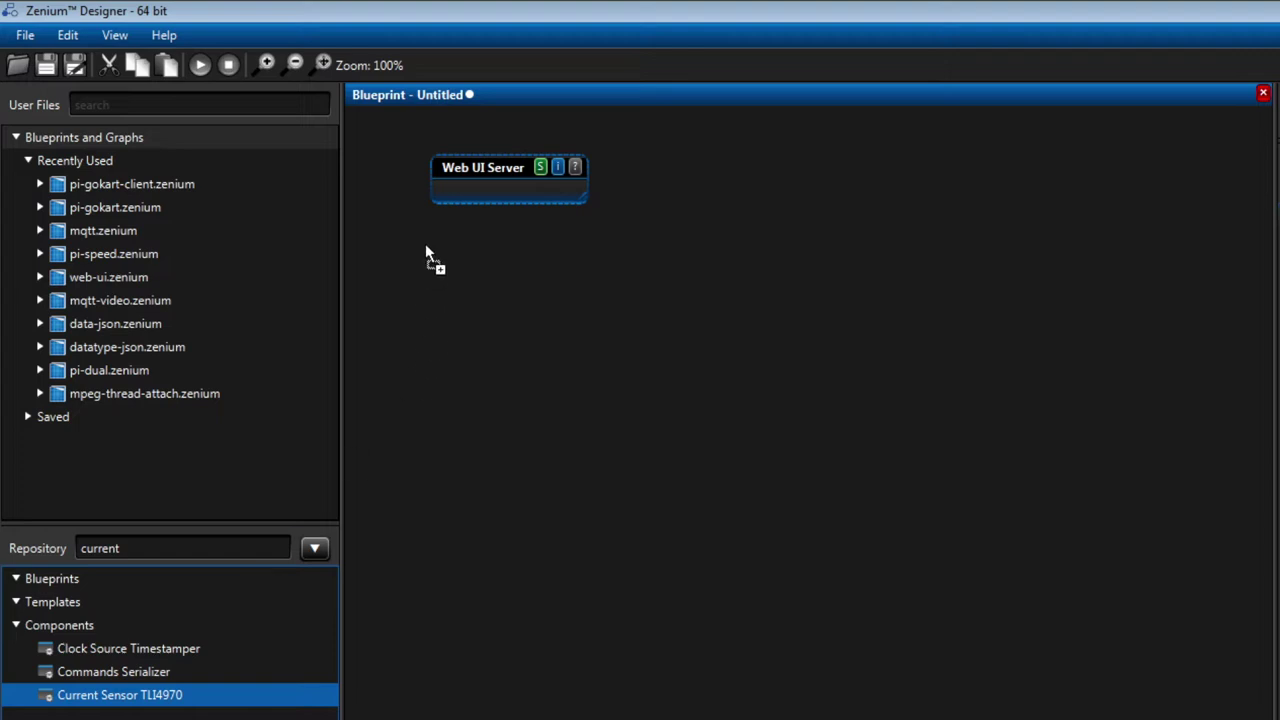
pyautogui.moveTo(426, 247); pyautogui.dragTo(426, 248)
pyautogui.click(505, 257)
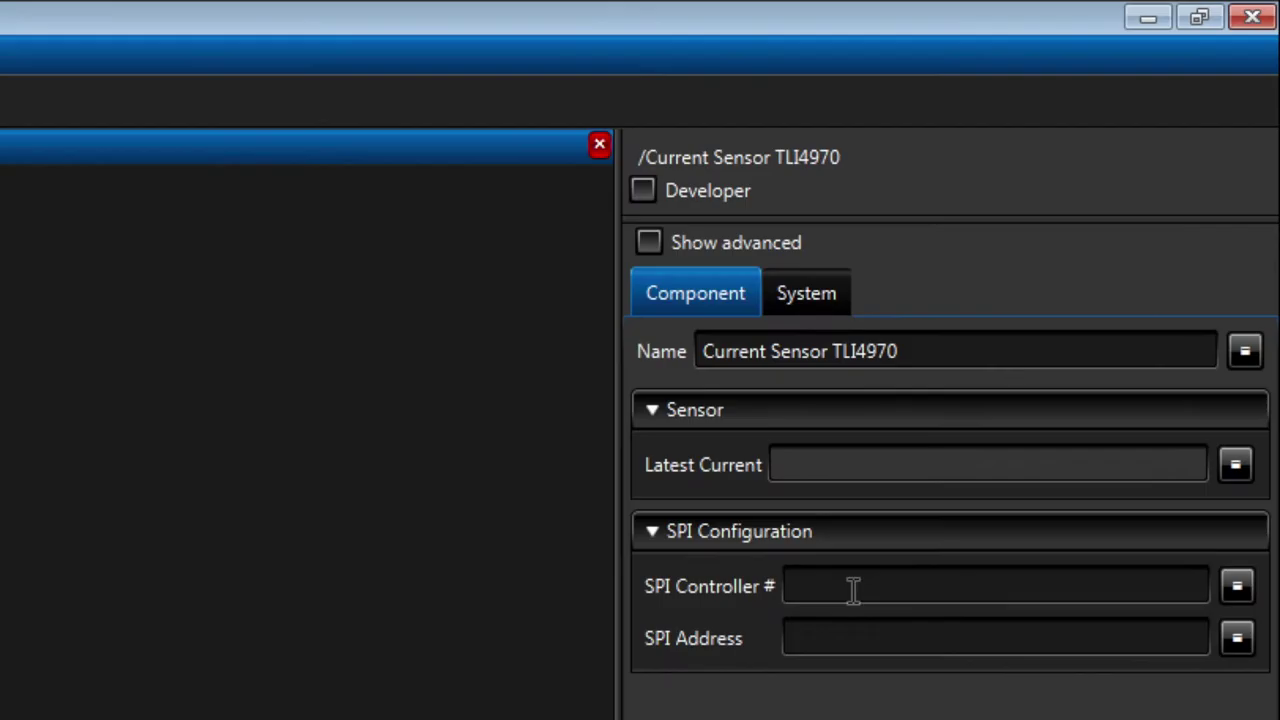
pyautogui.click(1003, 381)
pyautogui.write('1')
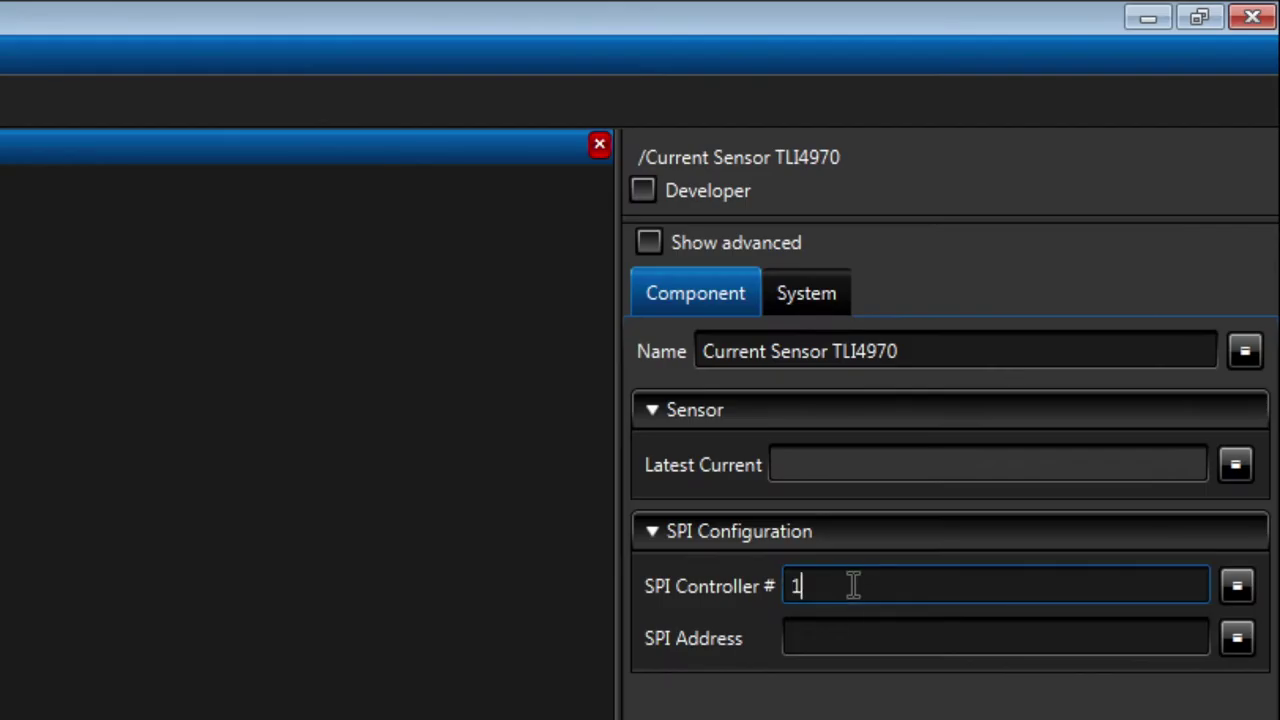
pyautogui.click(990, 415)
pyautogui.write('0')
# Step: Add the ADAC AD5593R component to the blueprint below the current sensor and select it
pyautogui.moveTo(49, 447); pyautogui.dragTo(374, 348)
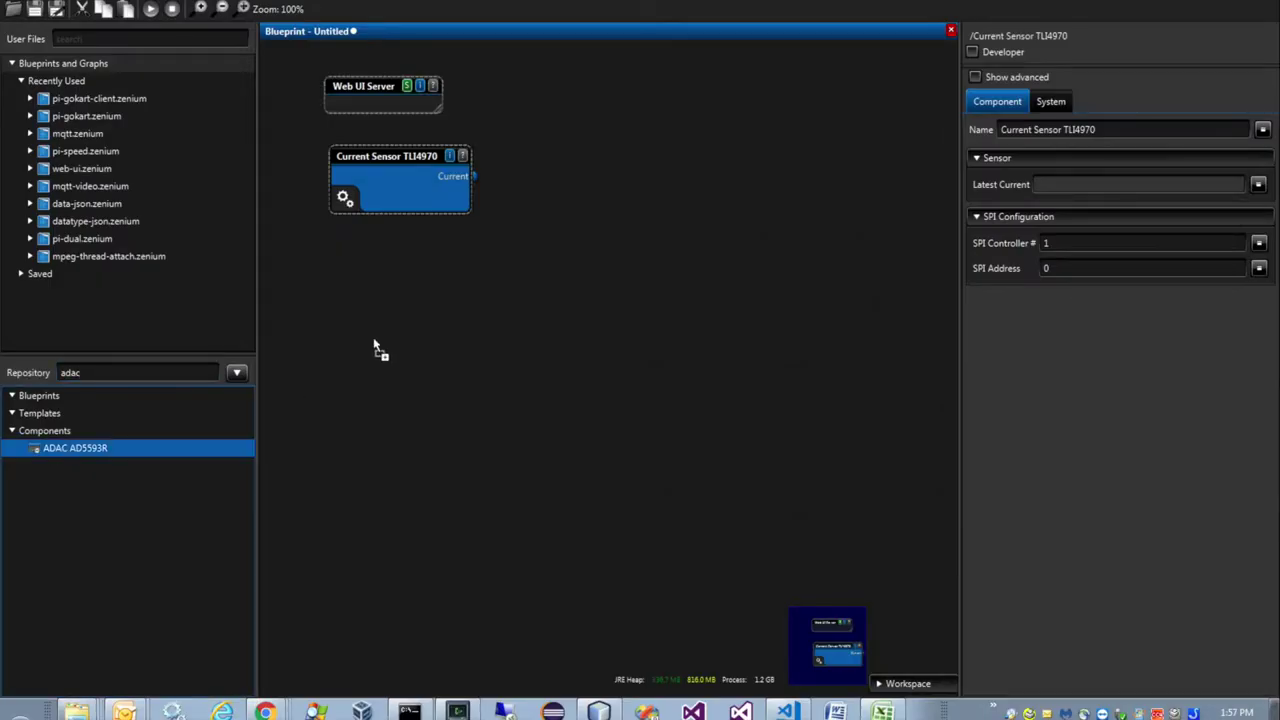
pyautogui.moveTo(327, 249); pyautogui.dragTo(328, 249)
pyautogui.click(377, 250)
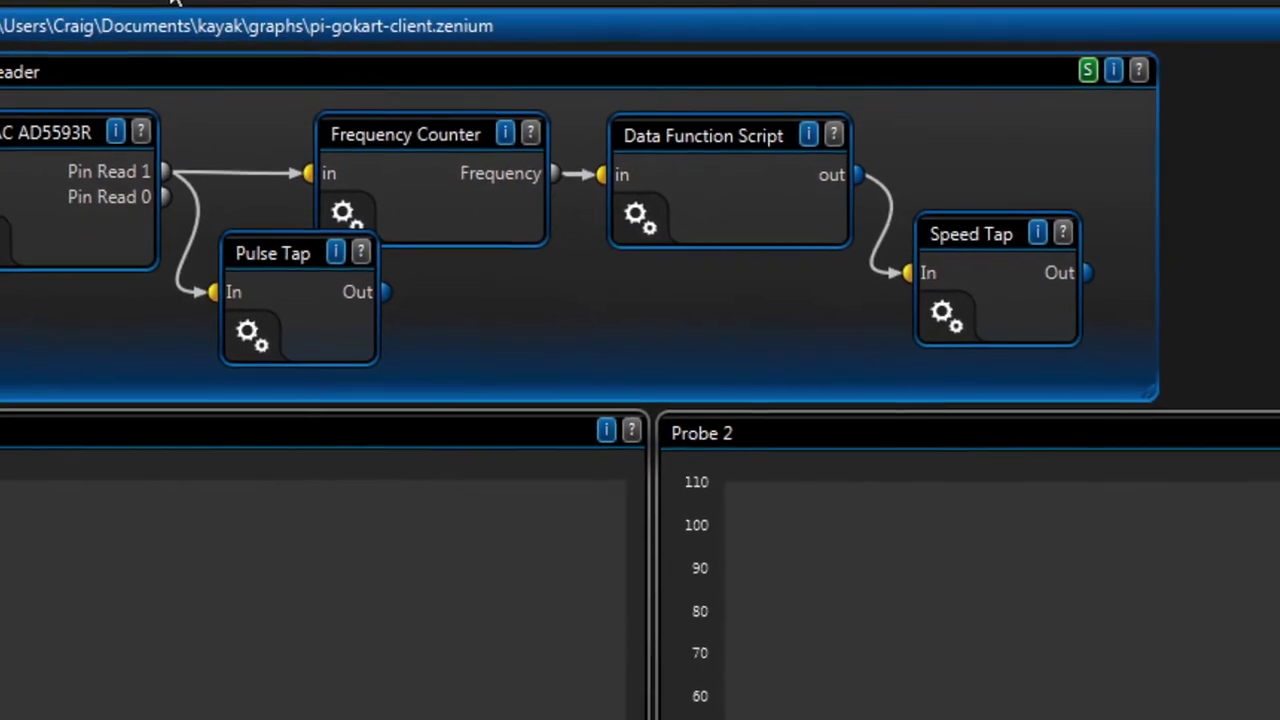
pyautogui.click(181, 5)
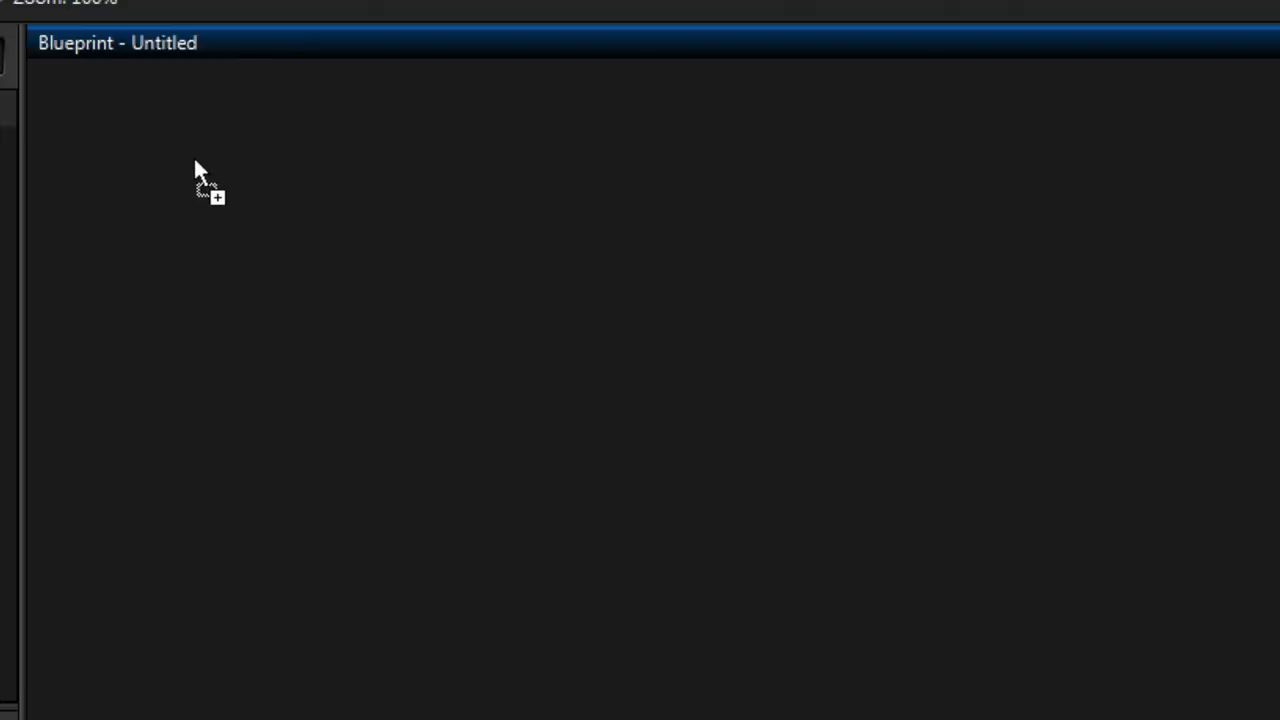
# Step: Add a Web UI Server component to the empty untitled blueprint and set its port to 3141
pyautogui.moveTo(196, 165); pyautogui.dragTo(146, 134)
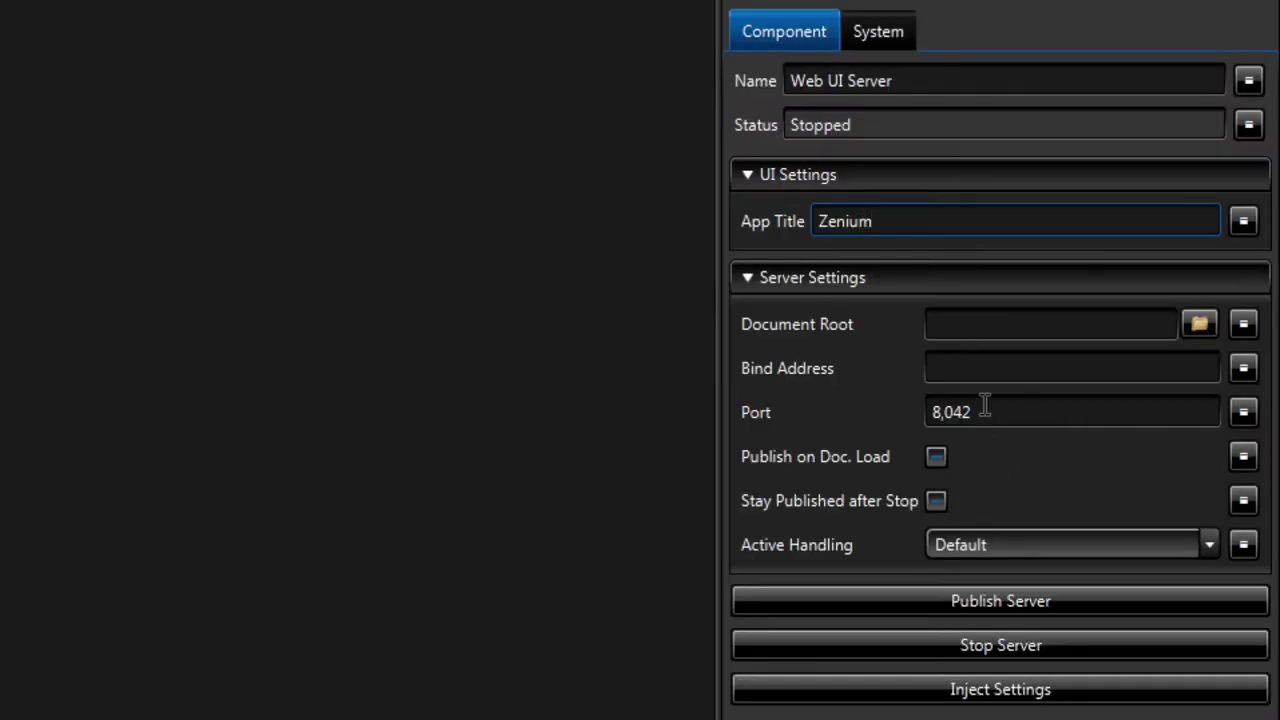
pyautogui.click(987, 412)
pyautogui.write('3')
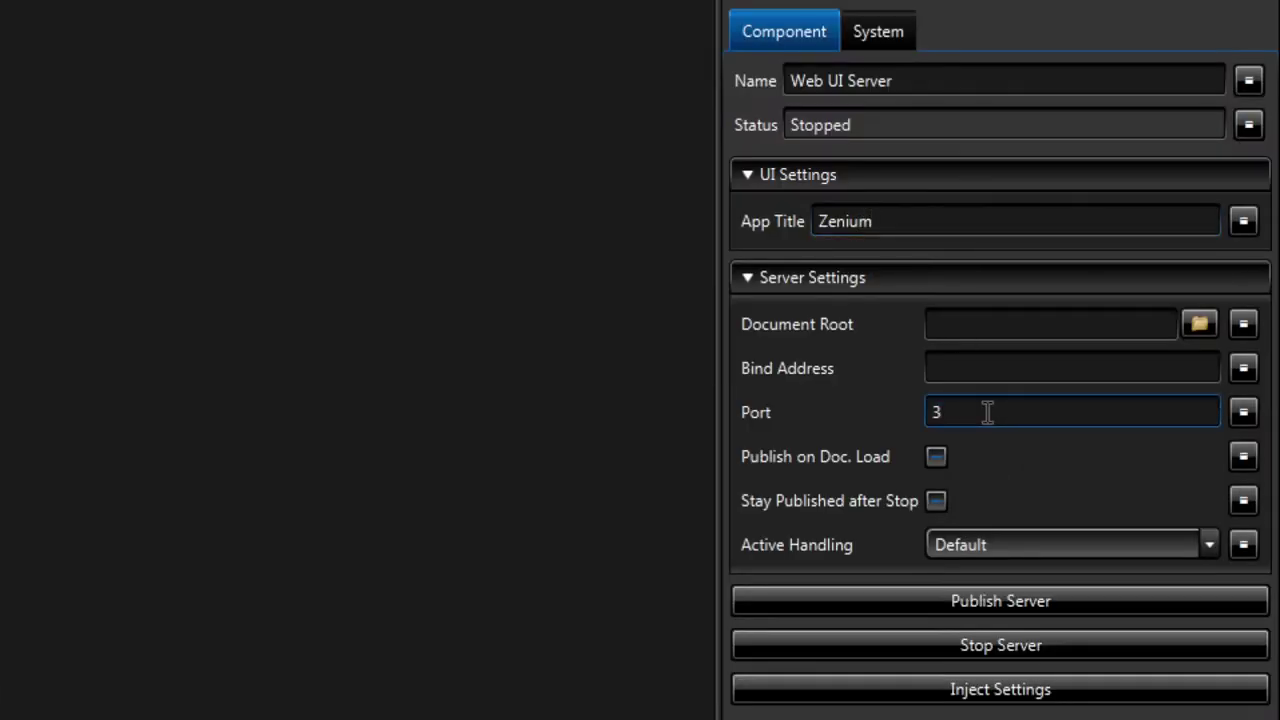
pyautogui.write('141')
pyautogui.press('Return')
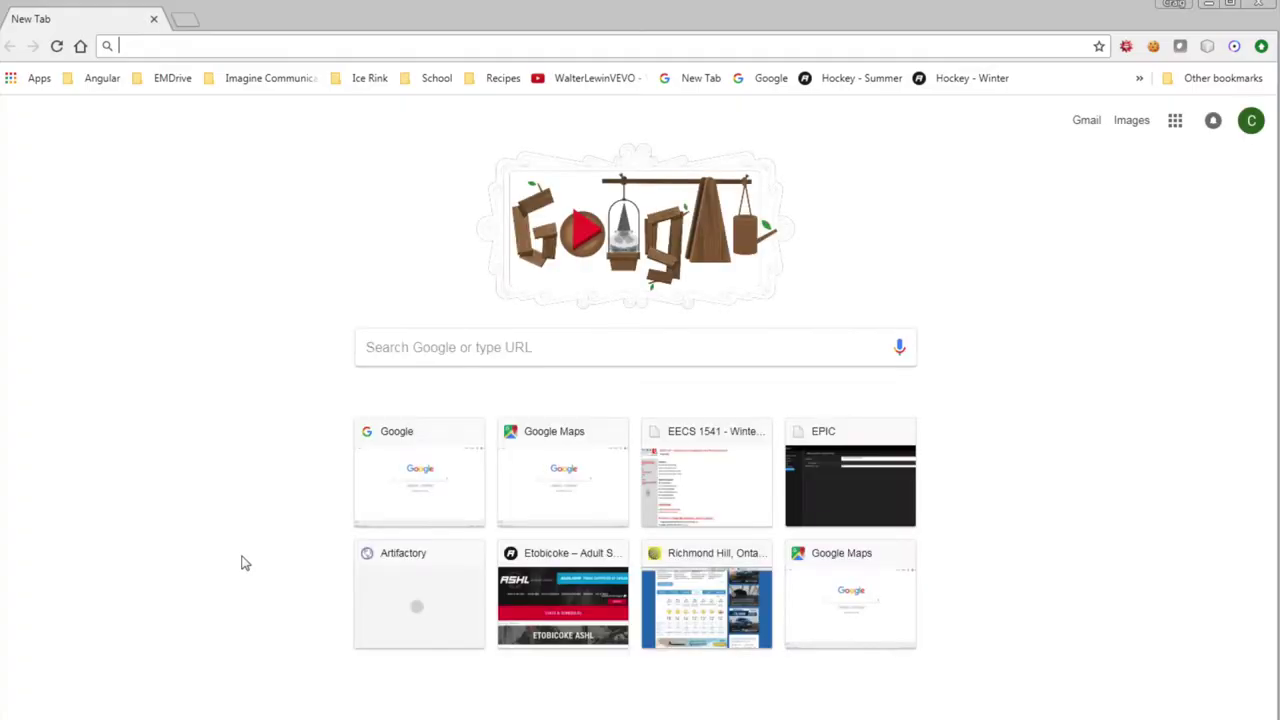
# Step: Open localhost:3141 in Chrome and view the ADAC AD5593R, Data Function Script and Current Sensor TLI4970 settings under Blueprint
pyautogui.write('local')
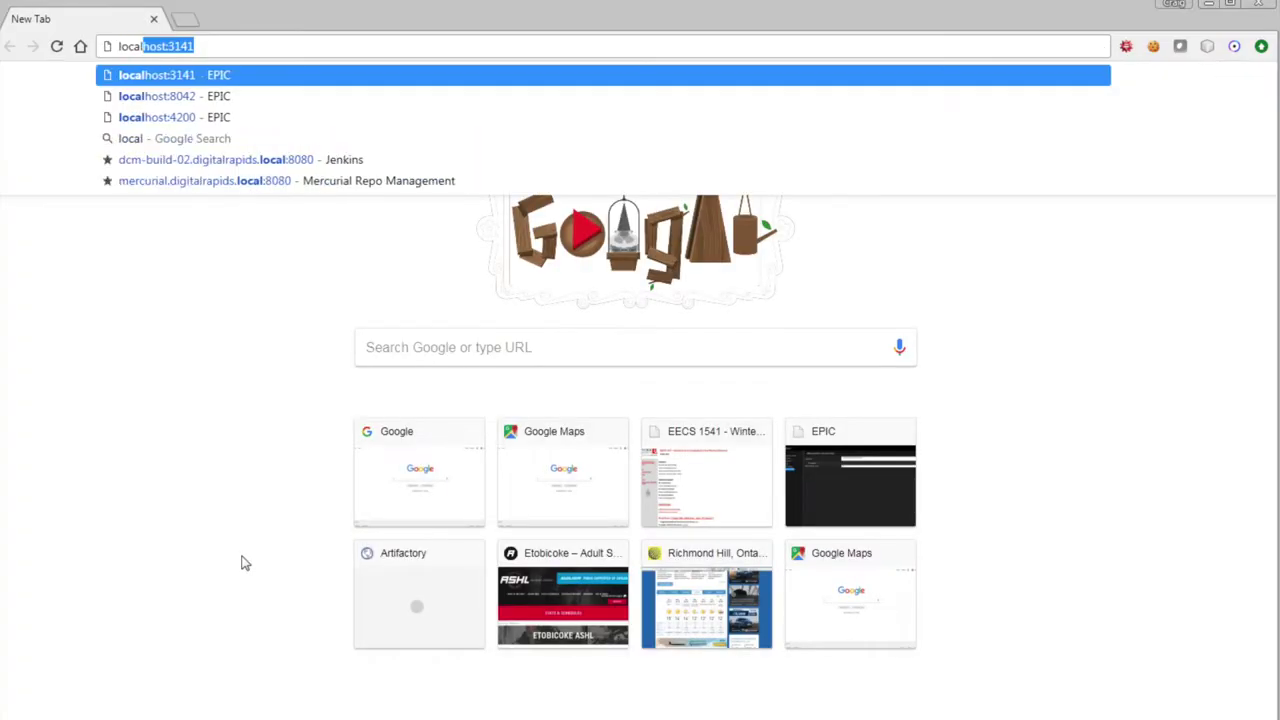
pyautogui.press('Return')
pyautogui.click(23, 131)
pyautogui.click(88, 196)
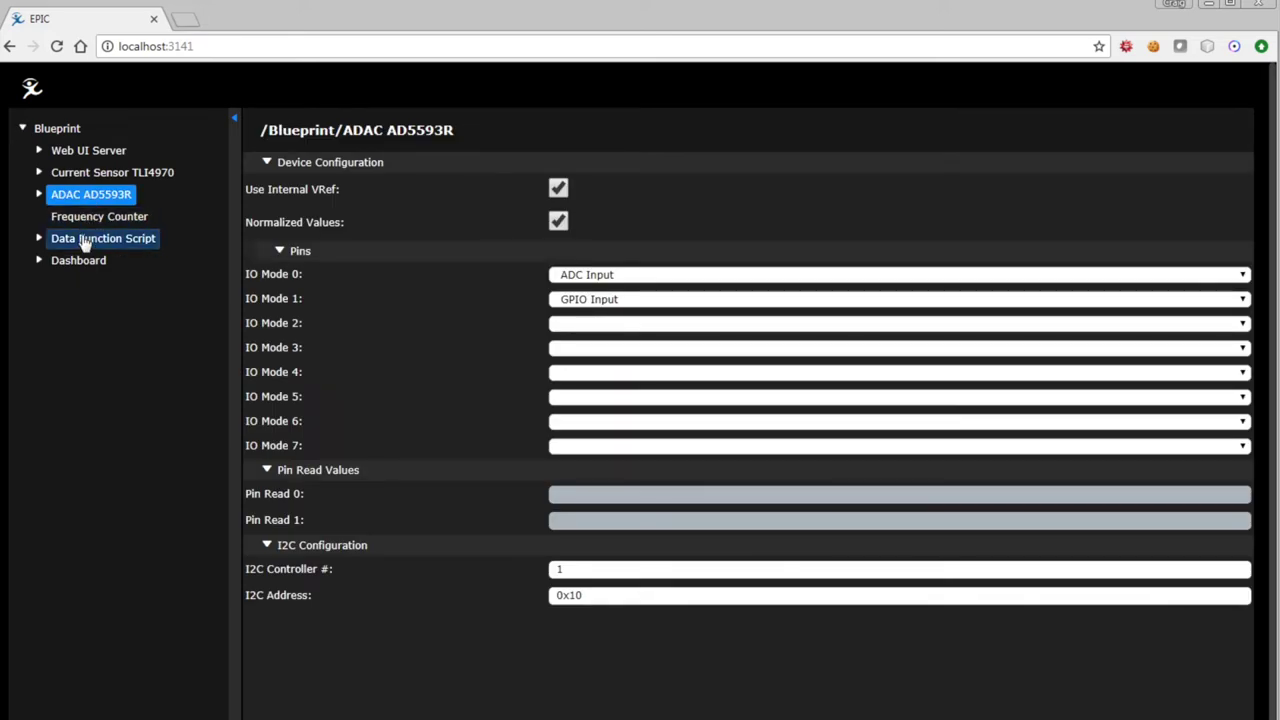
pyautogui.click(85, 242)
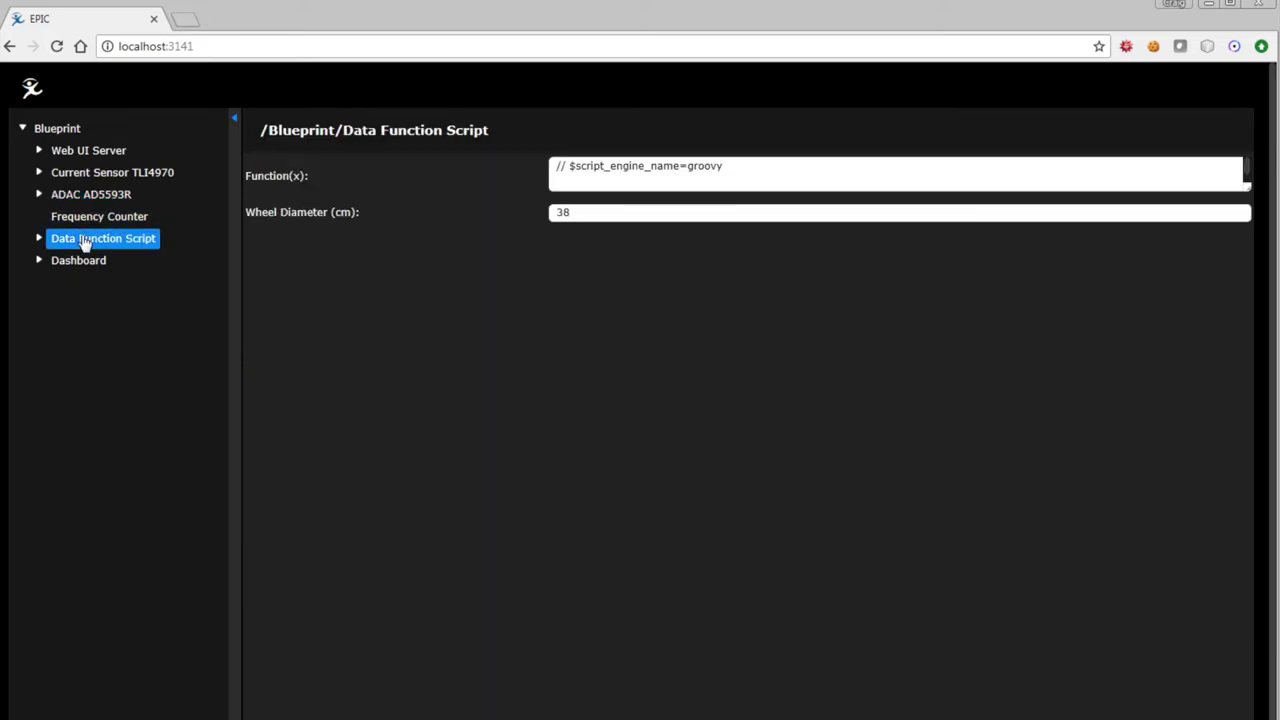
pyautogui.click(88, 174)
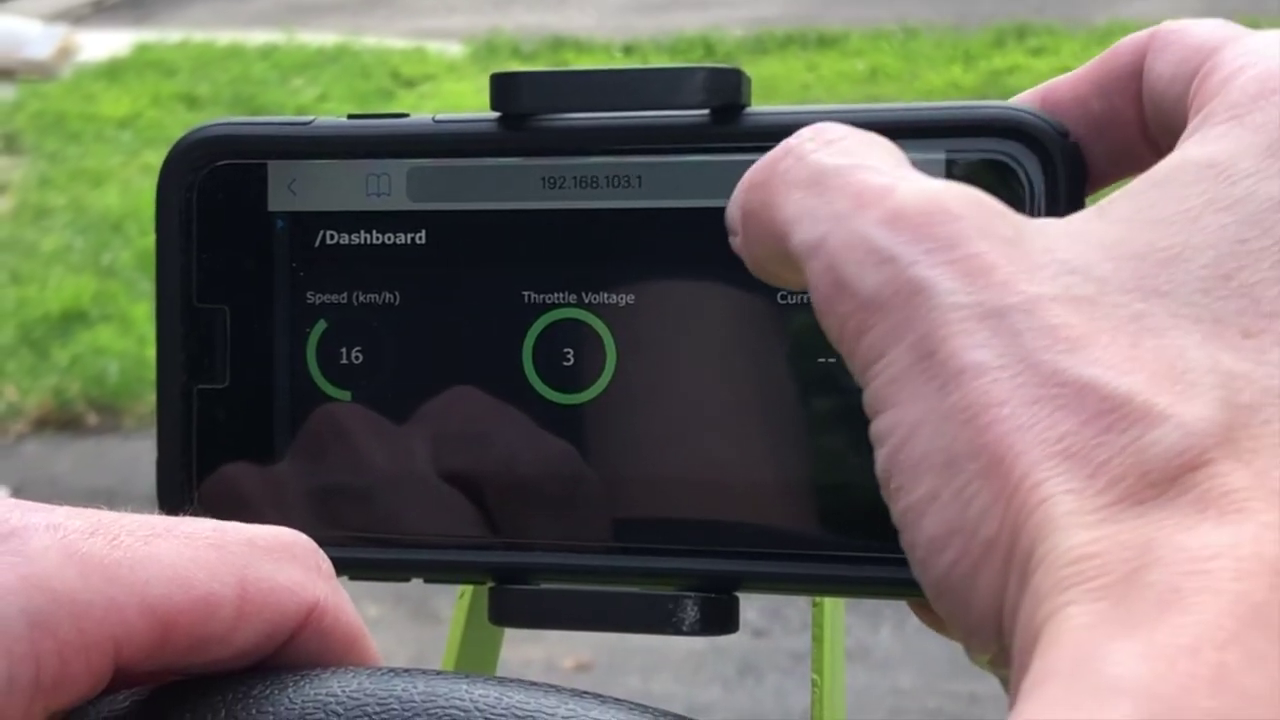
pyautogui.click(756, 192)
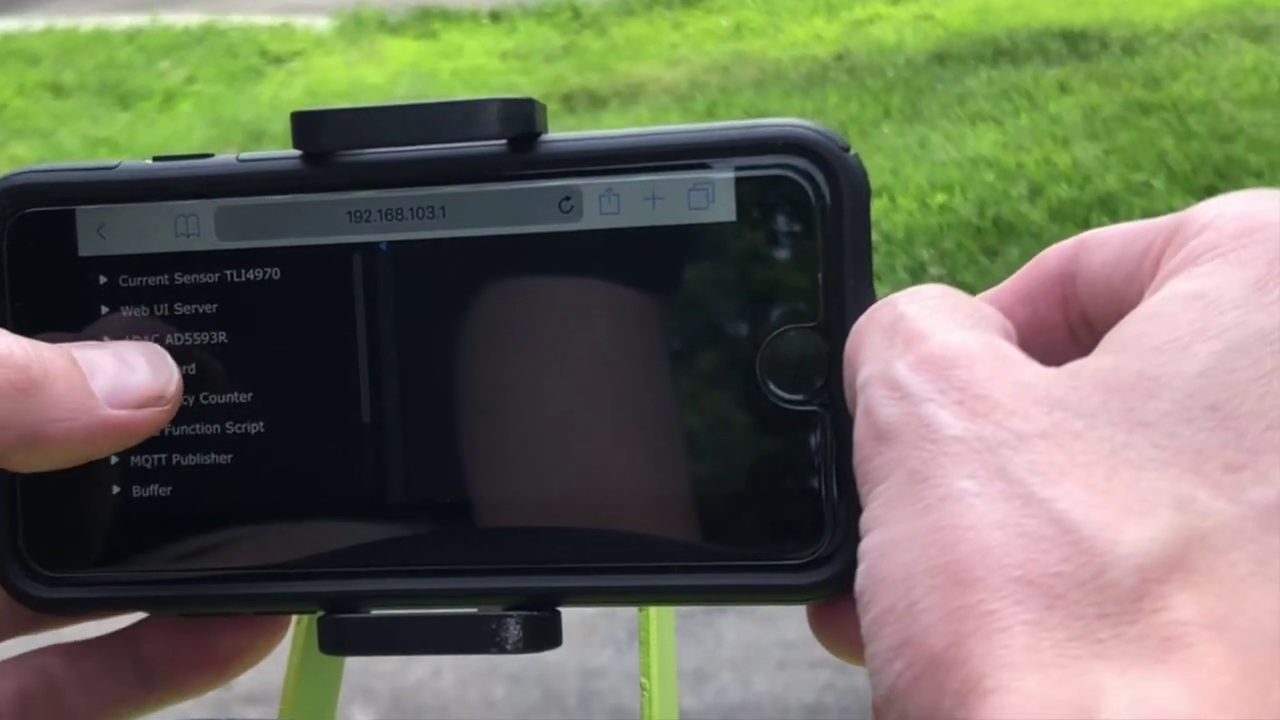
pyautogui.click(291, 353)
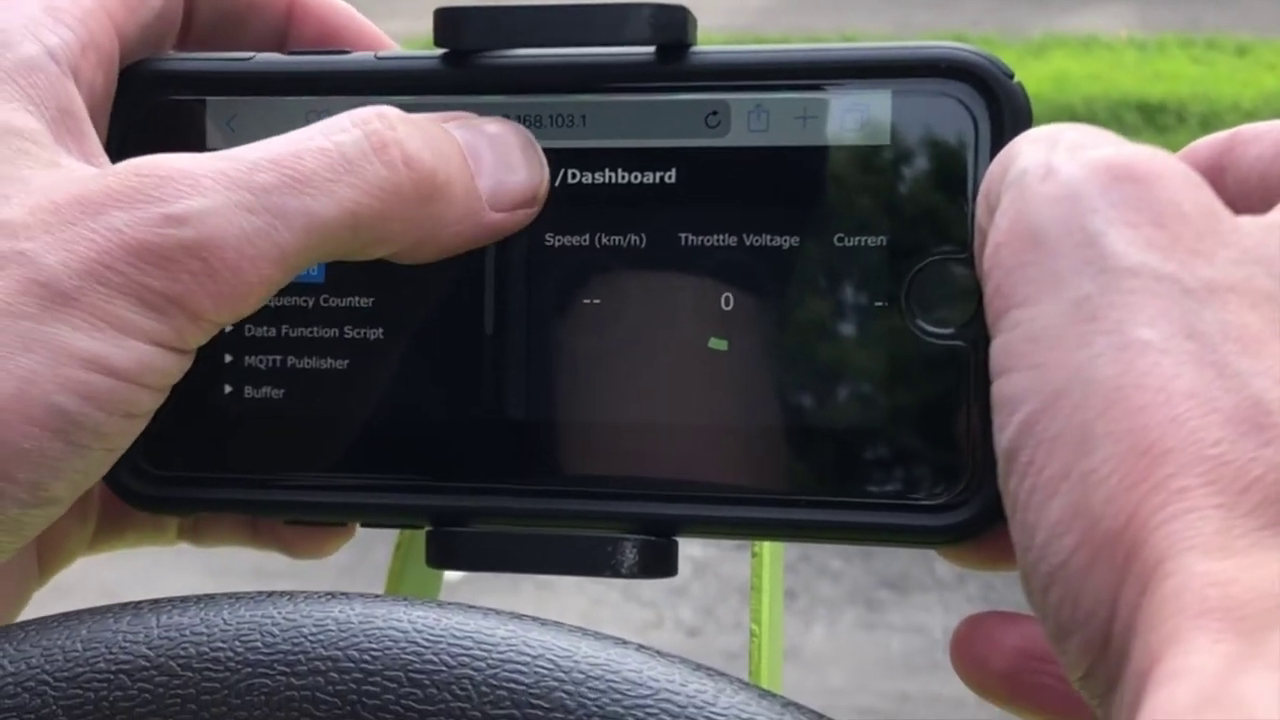
pyautogui.moveTo(514, 160); pyautogui.dragTo(430, 230)
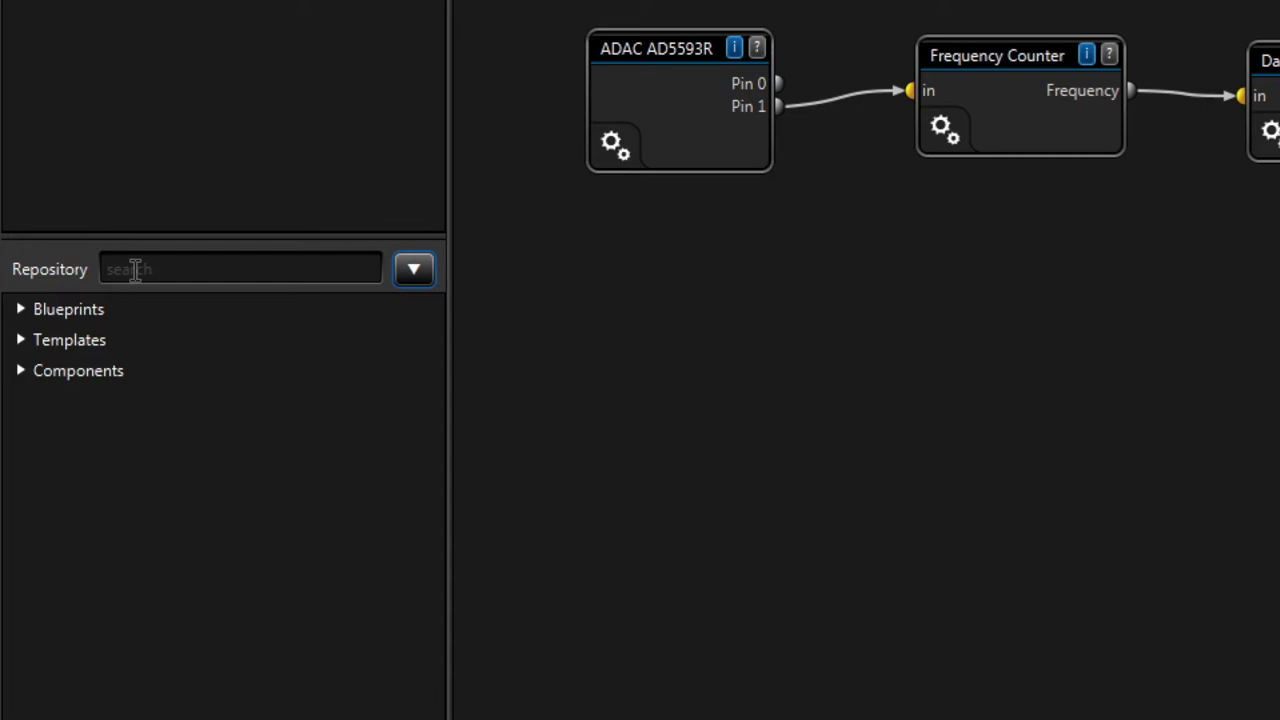
# Step: Back in Zenium Designer, search the repository for mqtt, add an MQTT Publisher above the Data Function Script and select it
pyautogui.click(135, 269)
pyautogui.write('mq')
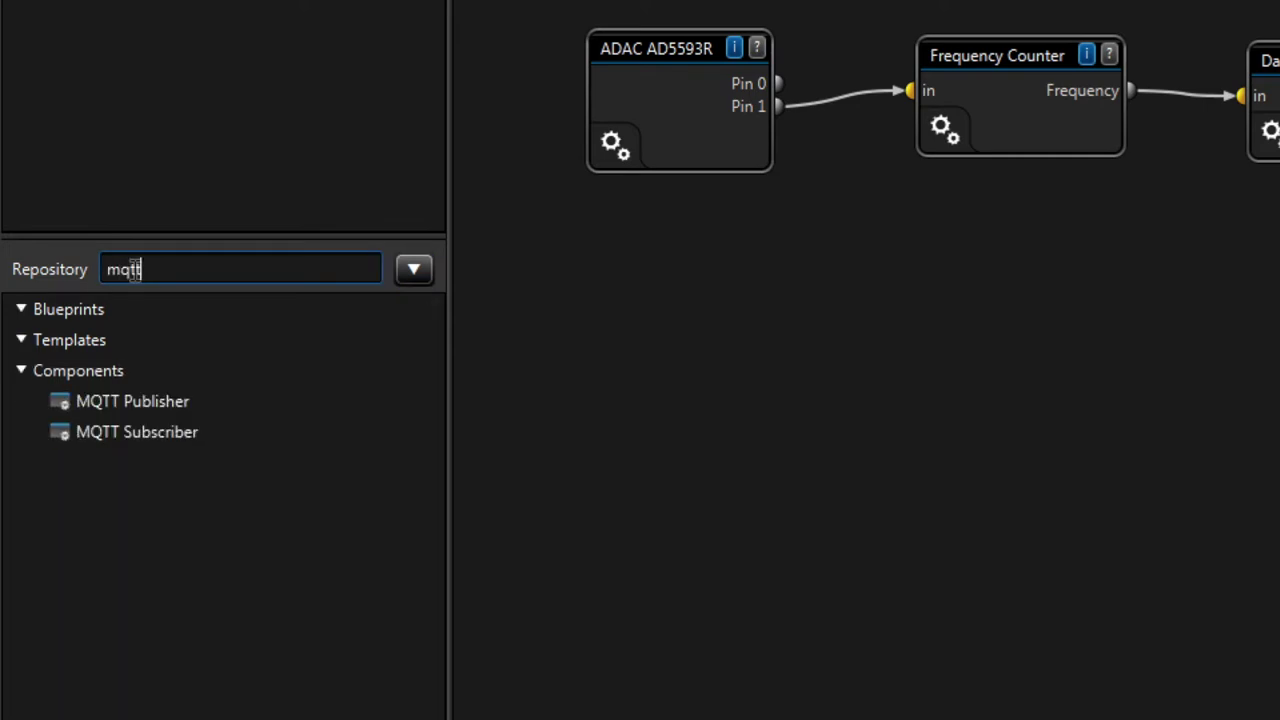
pyautogui.write('tt')
pyautogui.moveTo(117, 400); pyautogui.dragTo(1232, 0)
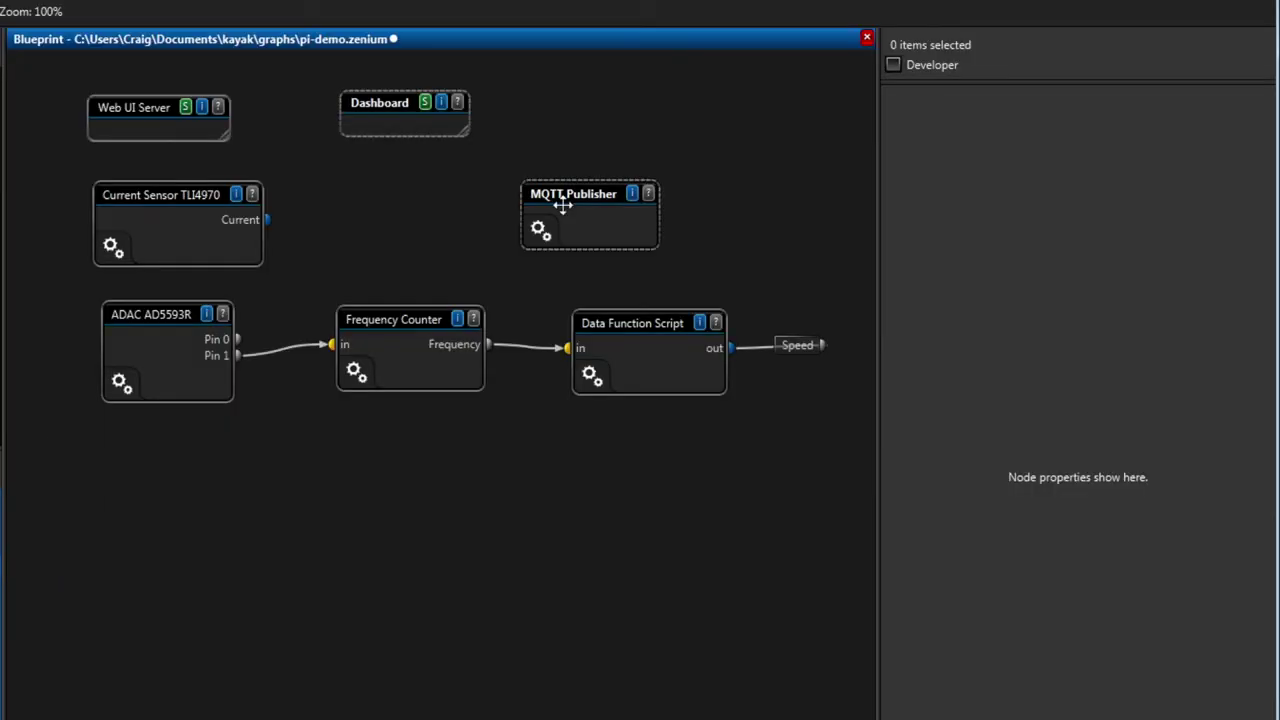
pyautogui.click(1232, 0)
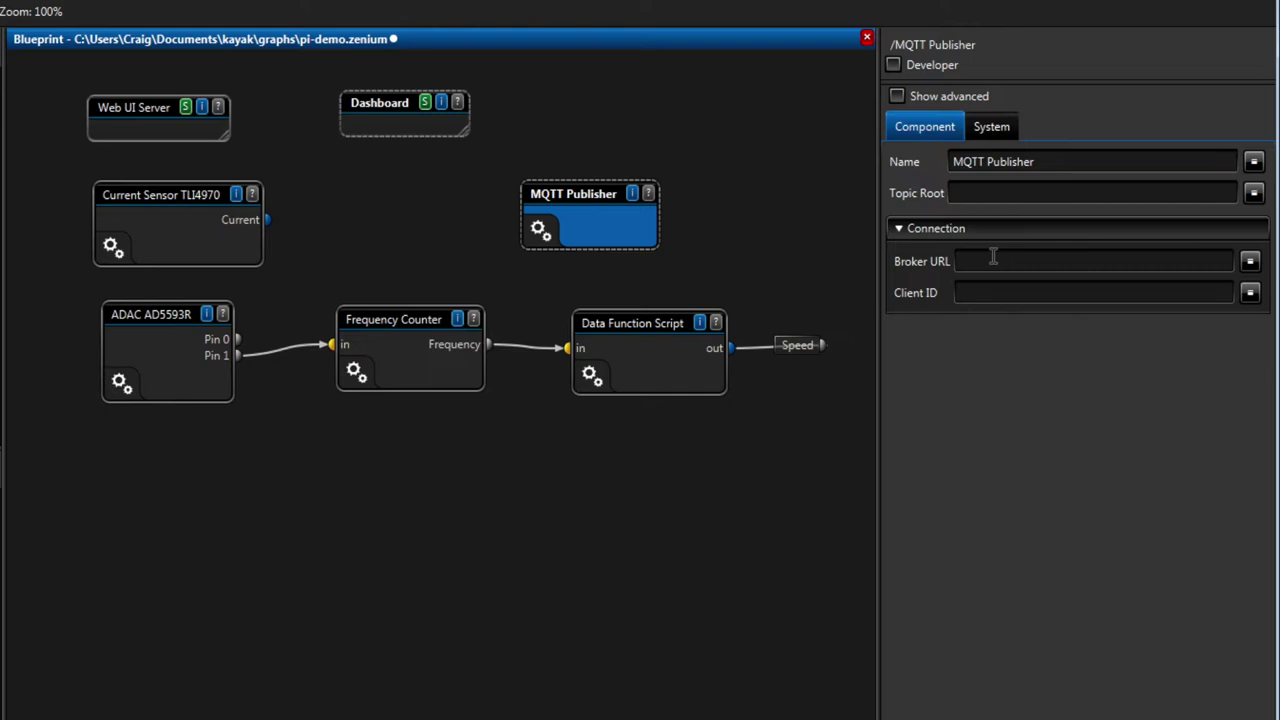
# Step: Set the MQTT Publisher's broker URL to tcp://iot.eclipse.org:1883 and its topic root to zenium
pyautogui.click(993, 258)
pyautogui.write('tcp://iot.eclipse.org:1883')
pyautogui.click(1021, 192)
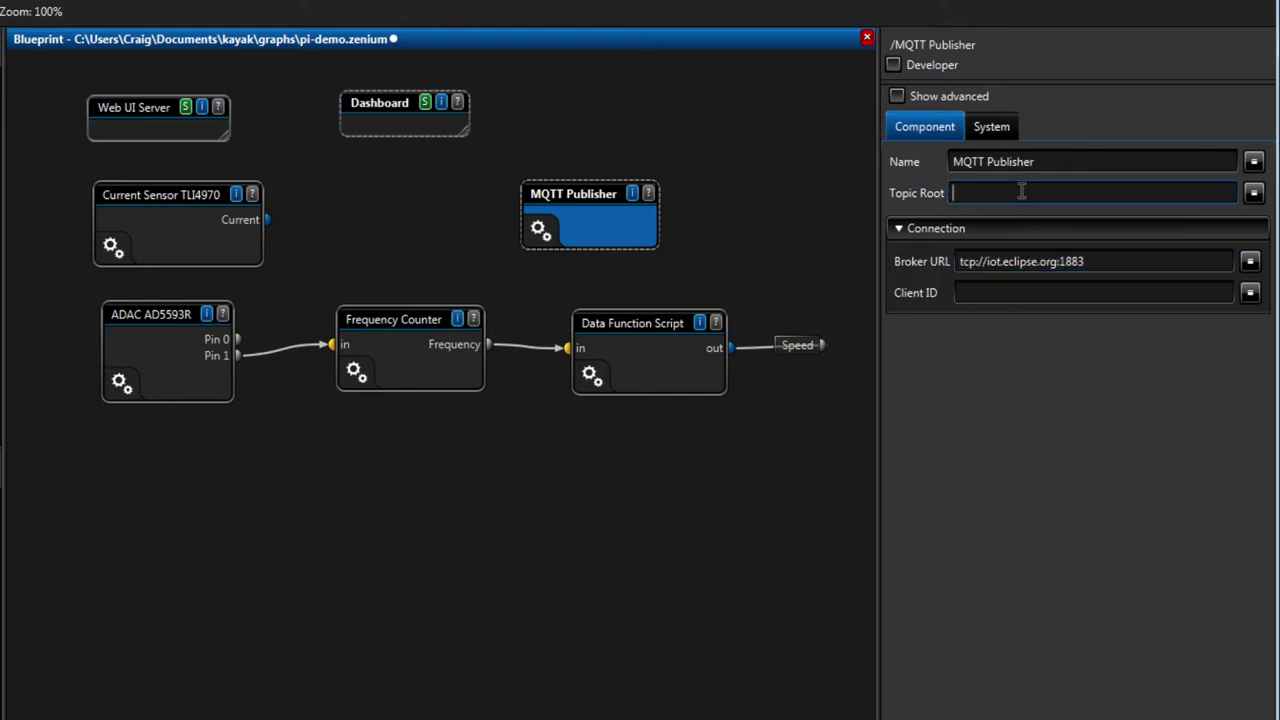
pyautogui.write('zenium')
# Step: Add an input pin to the MQTT Publisher and name it Throttle
pyautogui.rightClick(595, 231)
pyautogui.moveTo(731, 247)
pyautogui.click(775, 326)
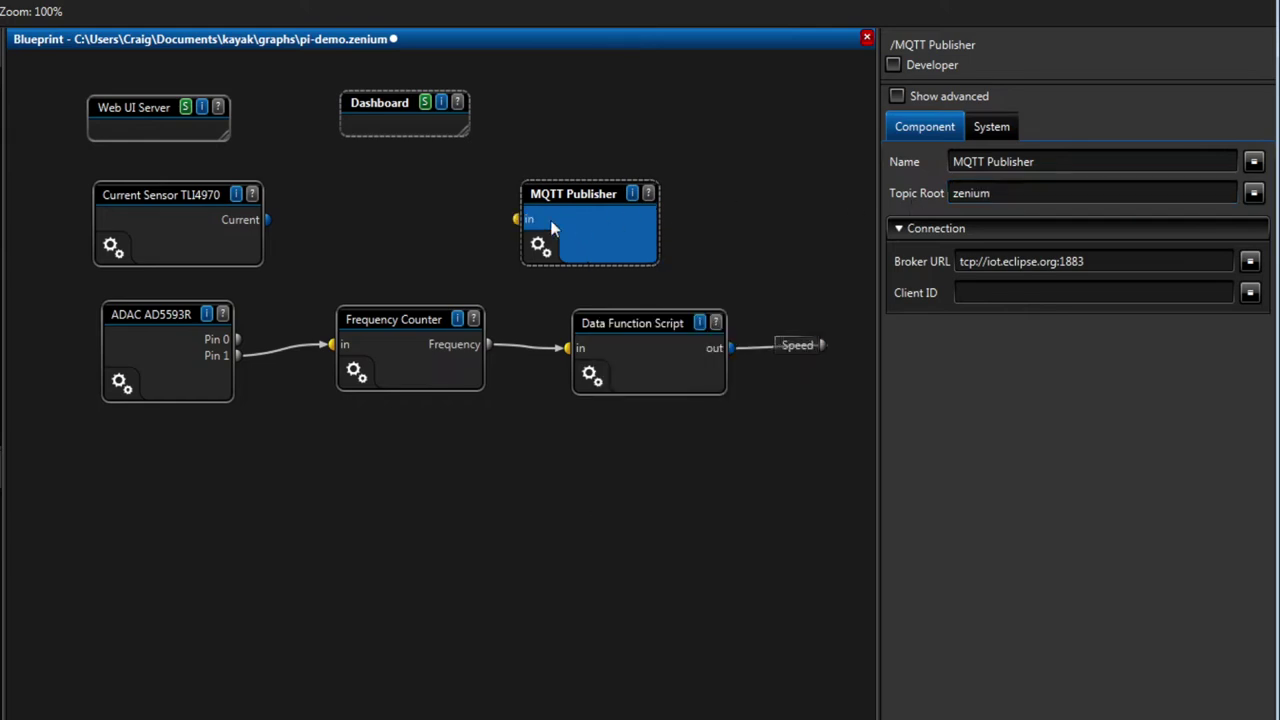
pyautogui.doubleClick(947, 162)
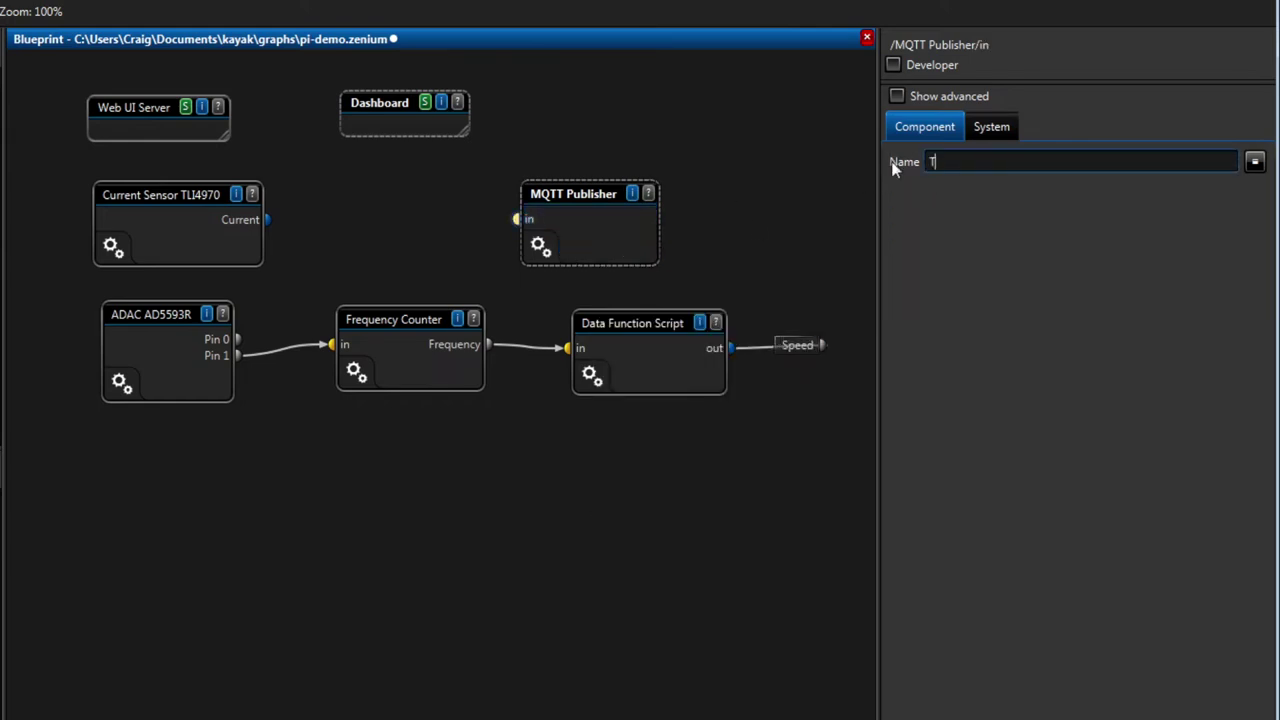
pyautogui.press('Return')
# Step: Add a second input pin to the MQTT Publisher and name it Speed
pyautogui.rightClick(606, 231)
pyautogui.moveTo(650, 251)
pyautogui.click(793, 333)
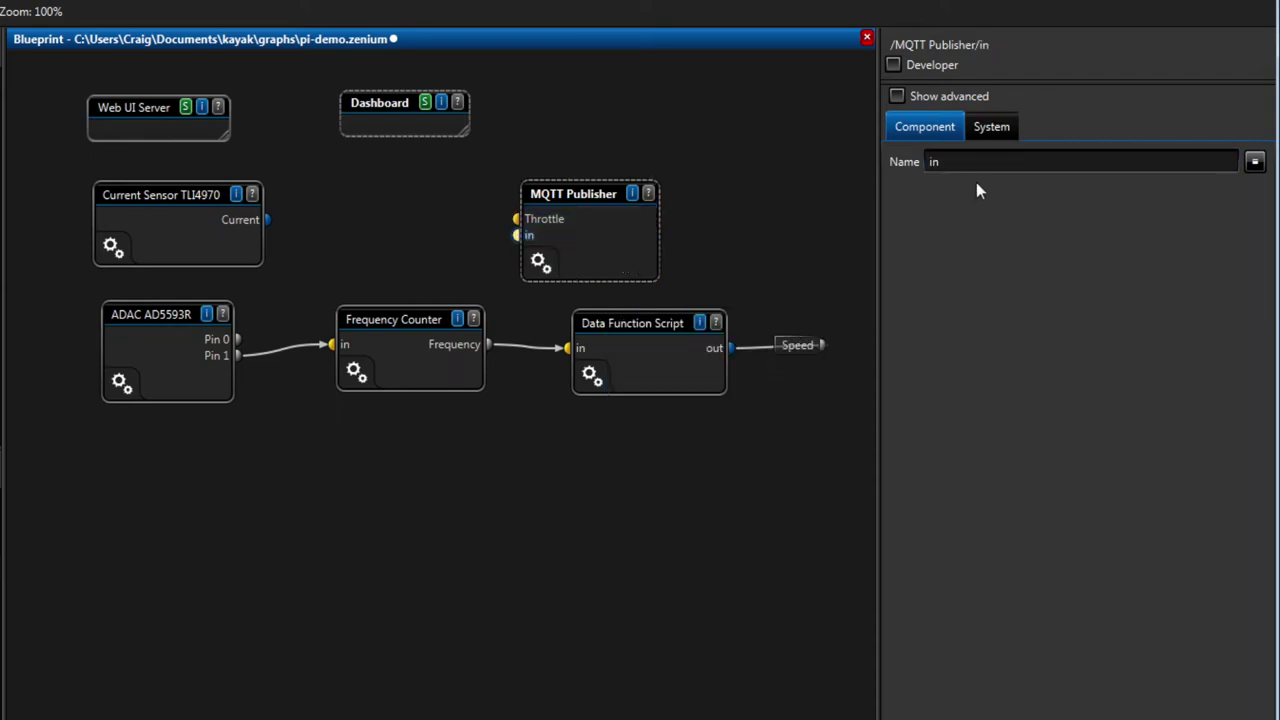
pyautogui.doubleClick(945, 162)
pyautogui.write('Speed')
pyautogui.press('Return')
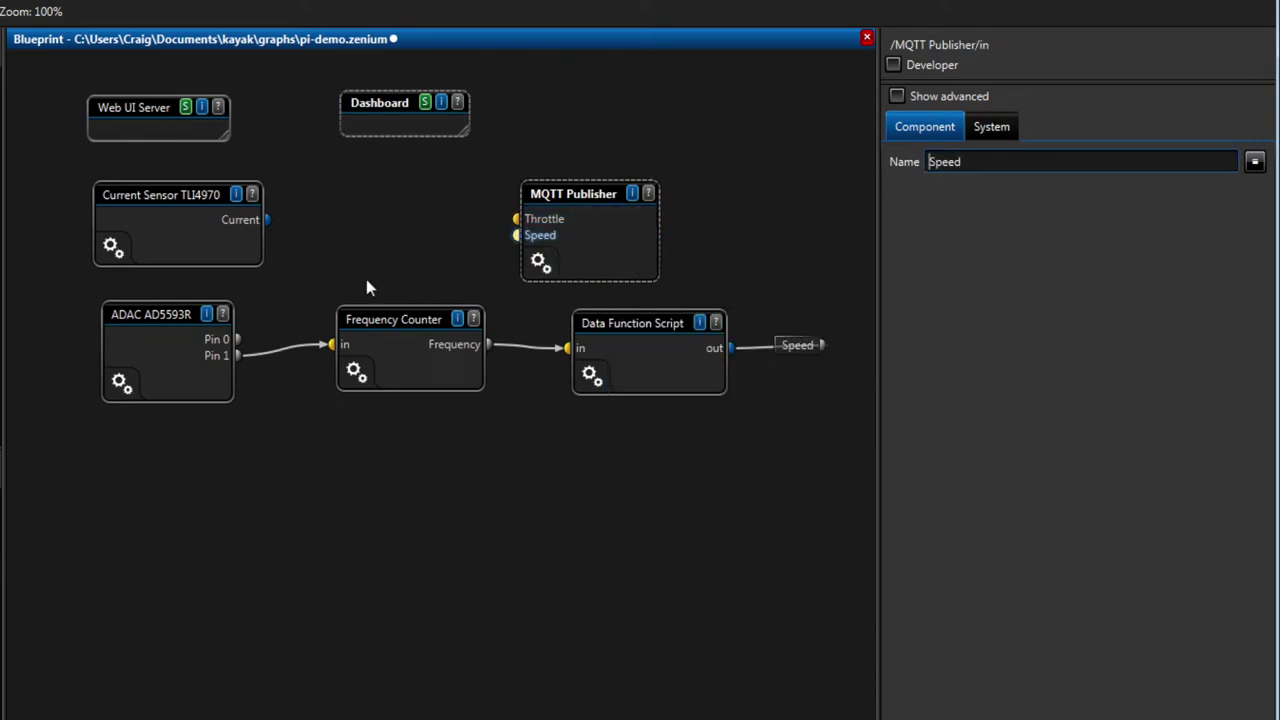
# Step: Connect ADAC Pin 0 to the publisher's Throttle input and the Data Function Script output to its Speed input
pyautogui.moveTo(238, 339); pyautogui.dragTo(516, 219)
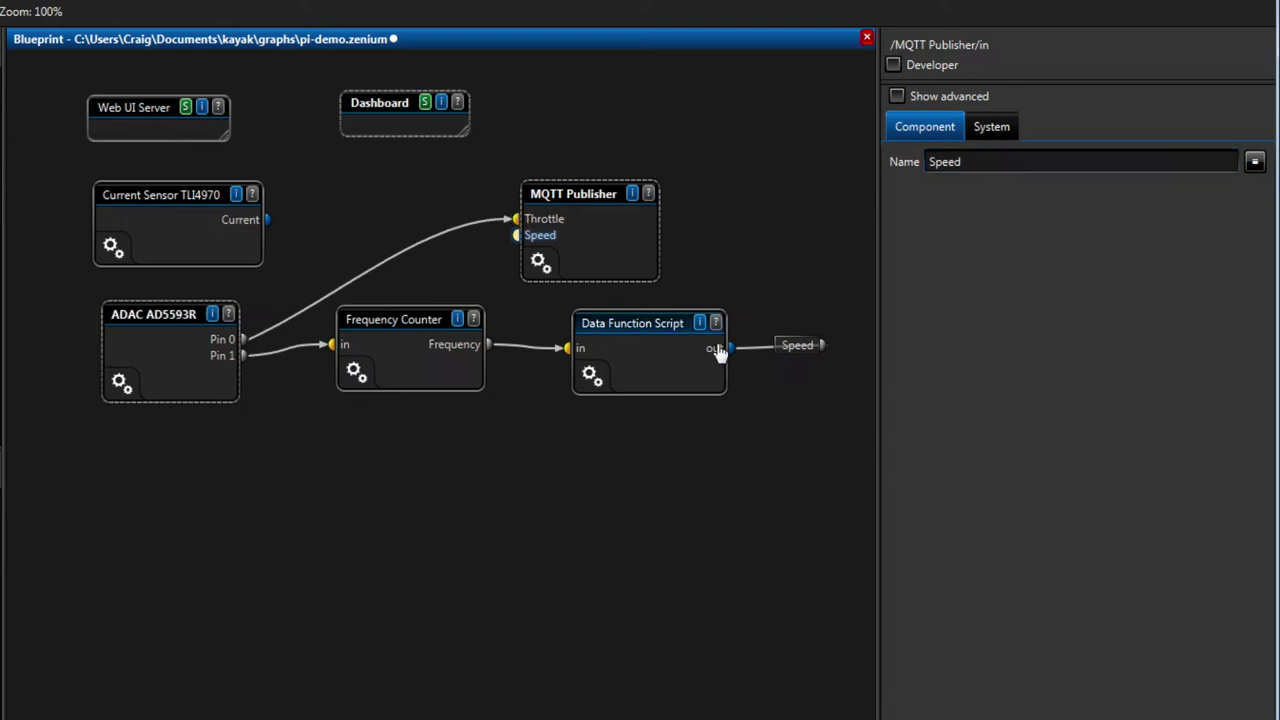
pyautogui.moveTo(731, 348); pyautogui.dragTo(533, 244)
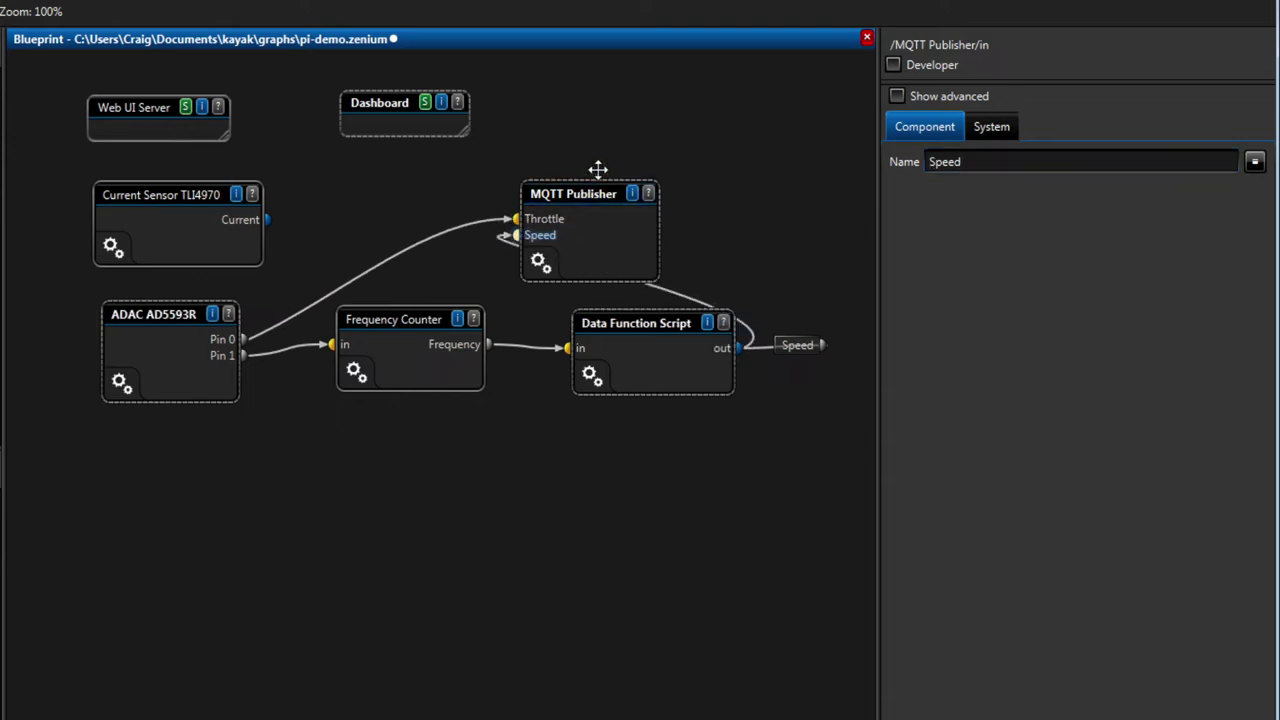
pyautogui.moveTo(594, 171); pyautogui.dragTo(603, 179)
# Step: Switch to mqtt-spy, re-subscribe to zenium/# and chart the payload values of the zenium/Speed topic
pyautogui.rightClick(211, 276)
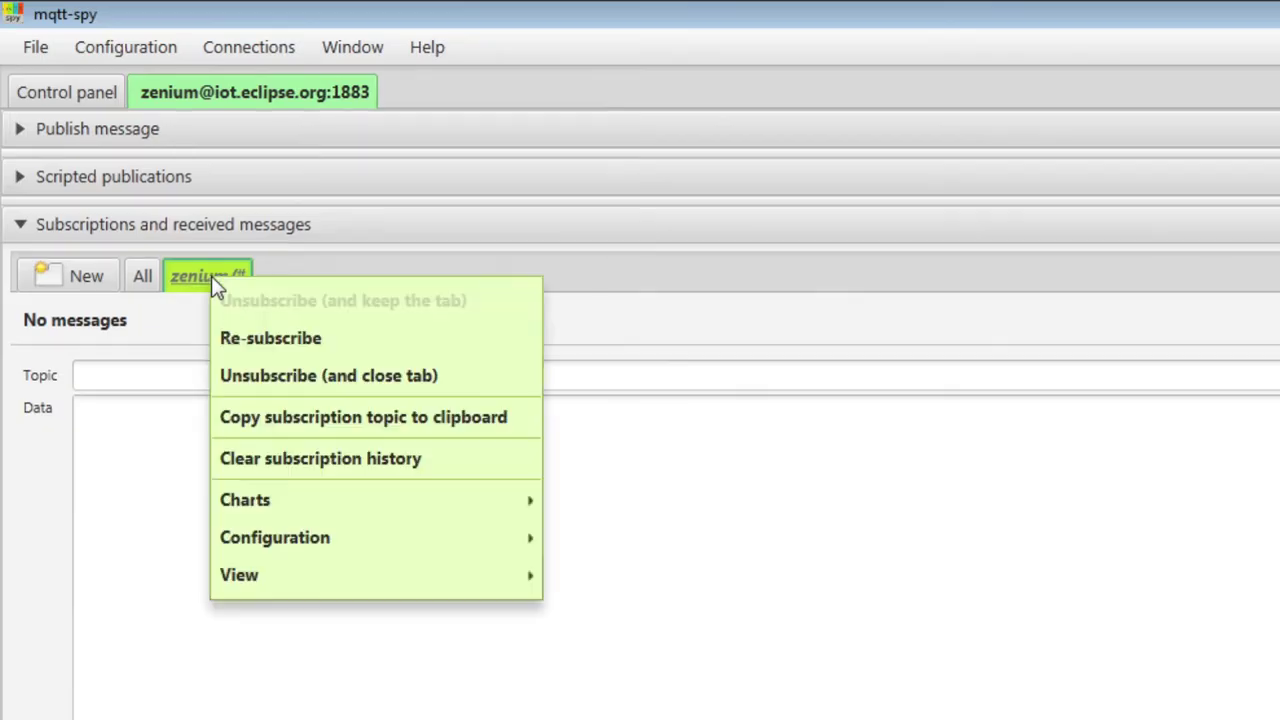
pyautogui.click(272, 335)
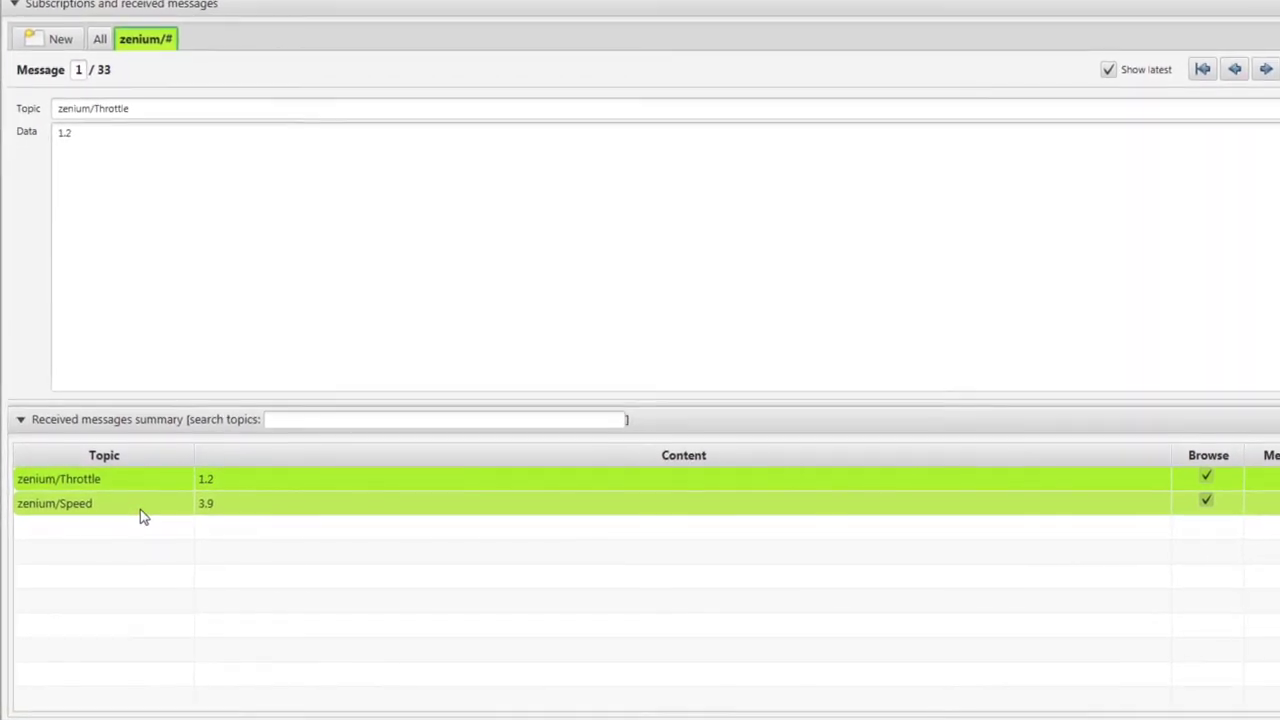
pyautogui.click(140, 512)
pyautogui.rightClick(266, 281)
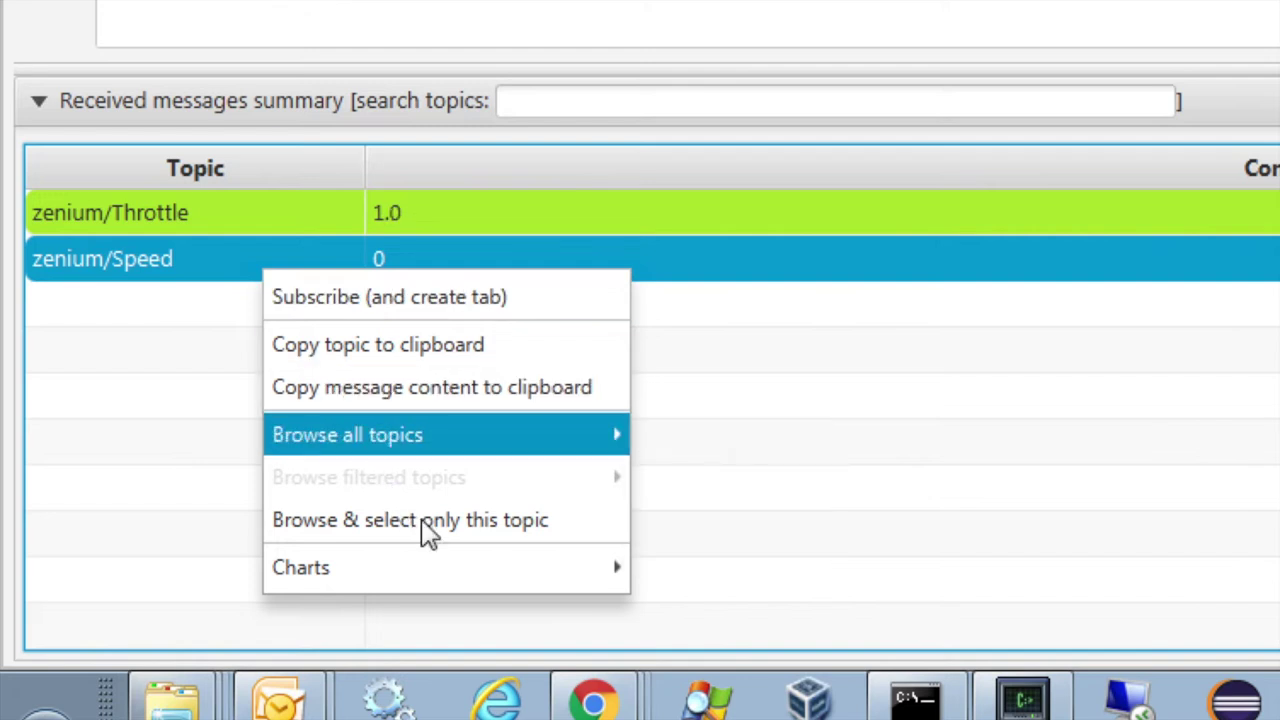
pyautogui.moveTo(507, 567)
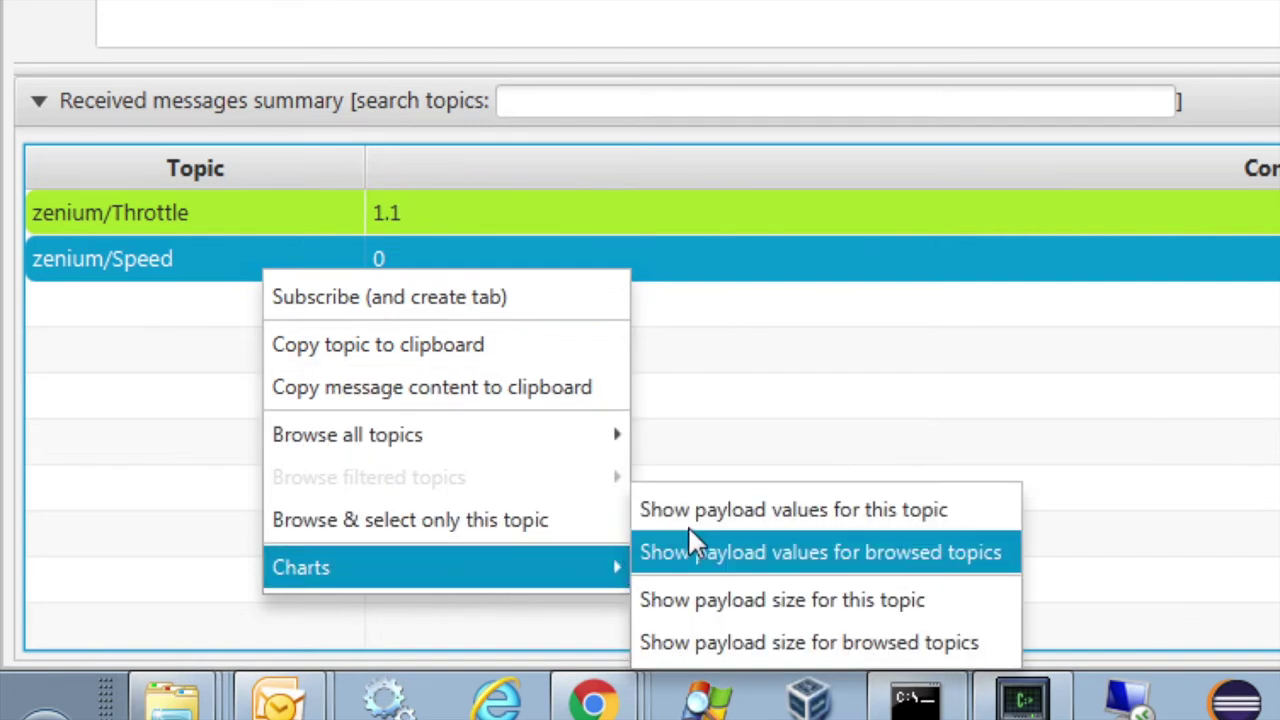
pyautogui.click(714, 512)
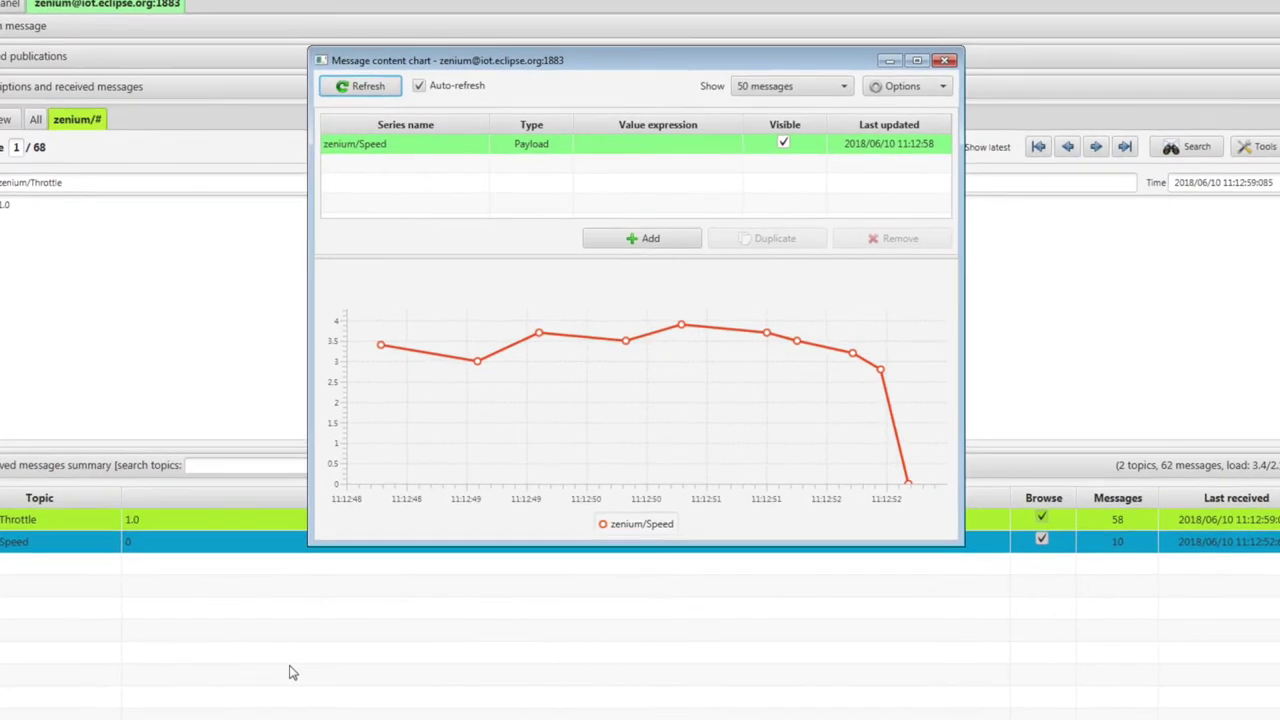